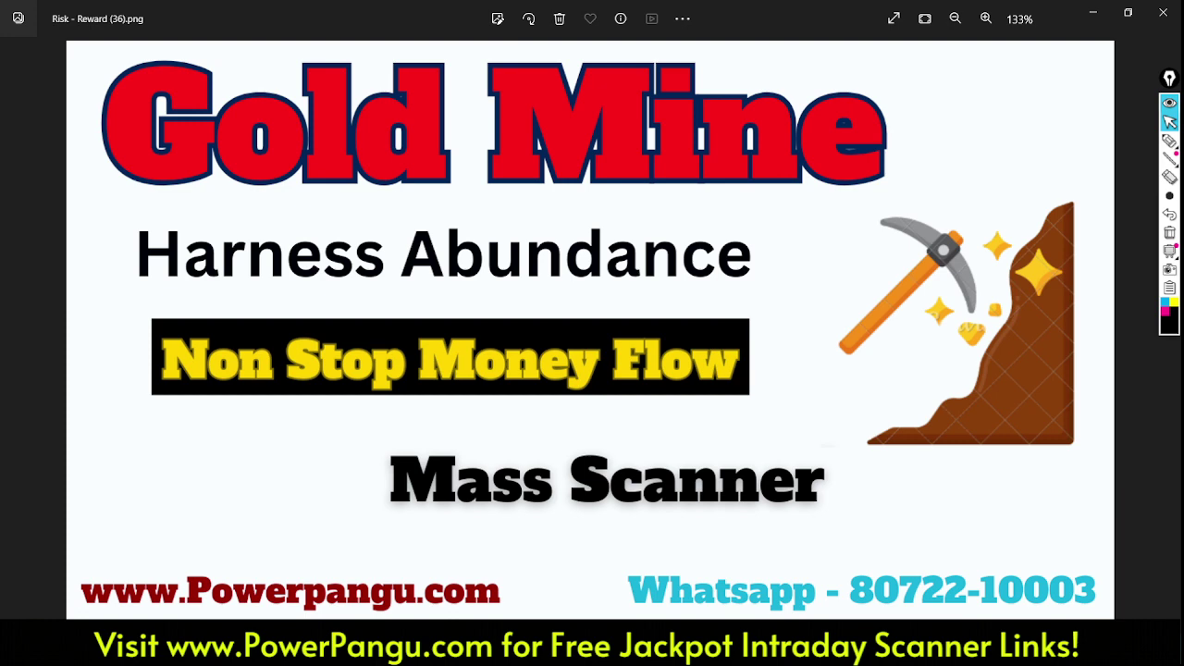
Leave the 'Risk - Reward (36).png' Gold Mine image and switch back to the browser
{"action": "key", "text": "alt+Tab"}
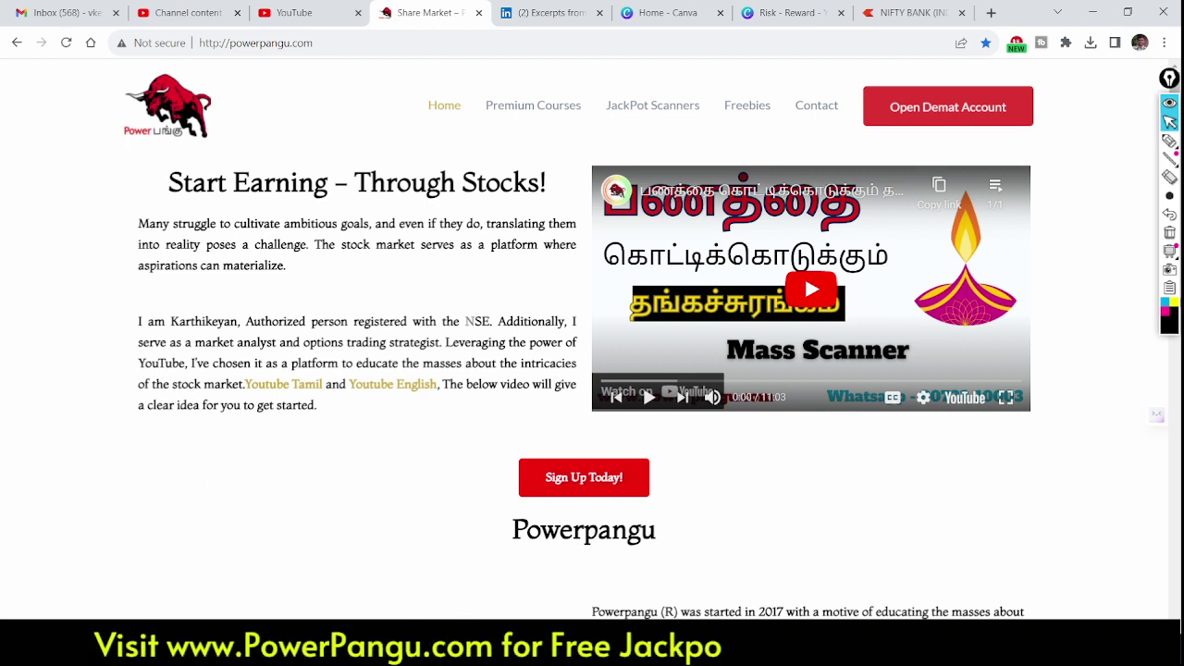
Reload powerpangu.com and go through Premium Courses to the Jackpot Screeners page
{"action": "left_click", "coordinate": [323, 41]}
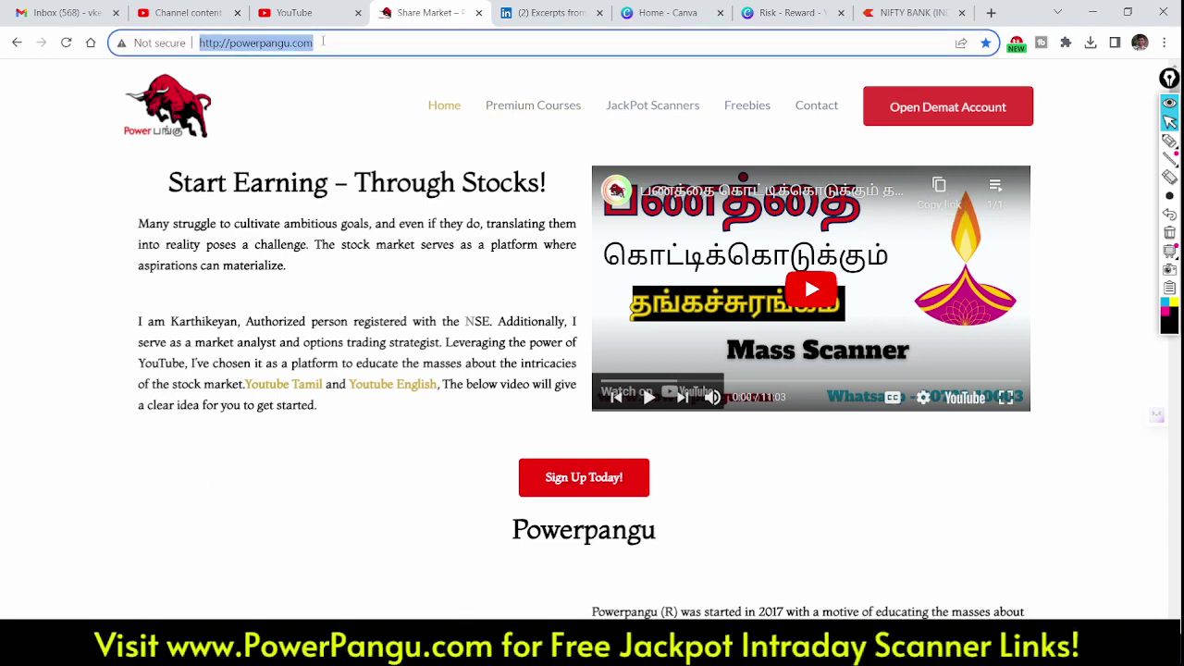
{"action": "type", "text": "powerpangu"}
{"action": "key", "text": "Return"}
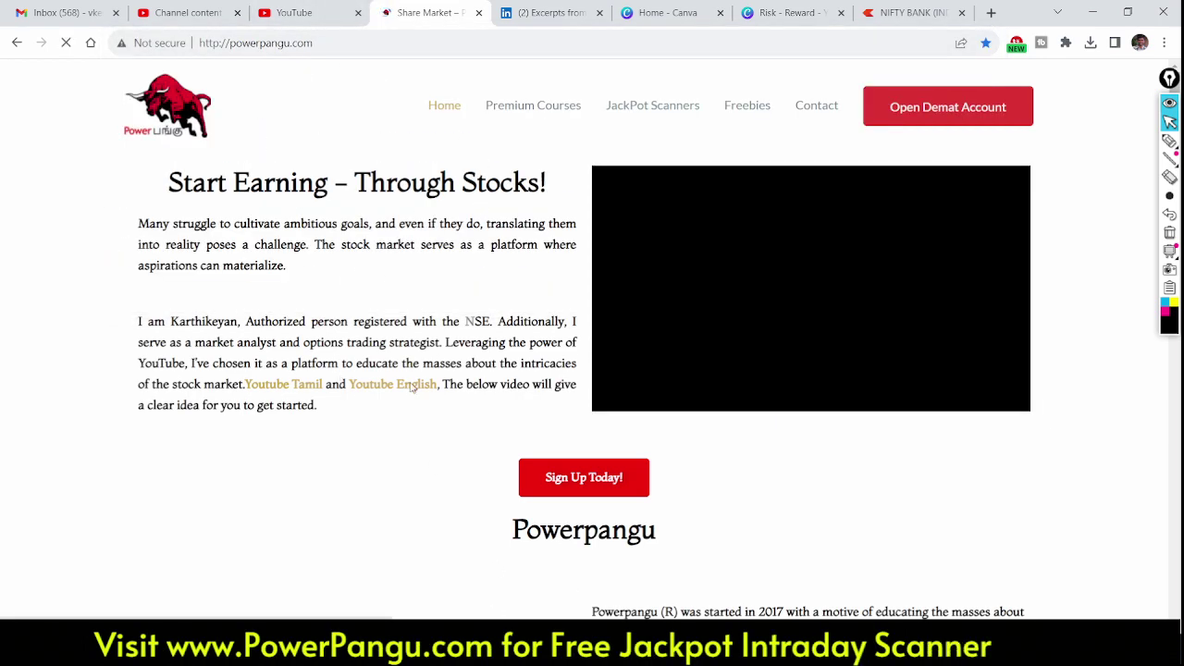
{"action": "left_click", "coordinate": [539, 105]}
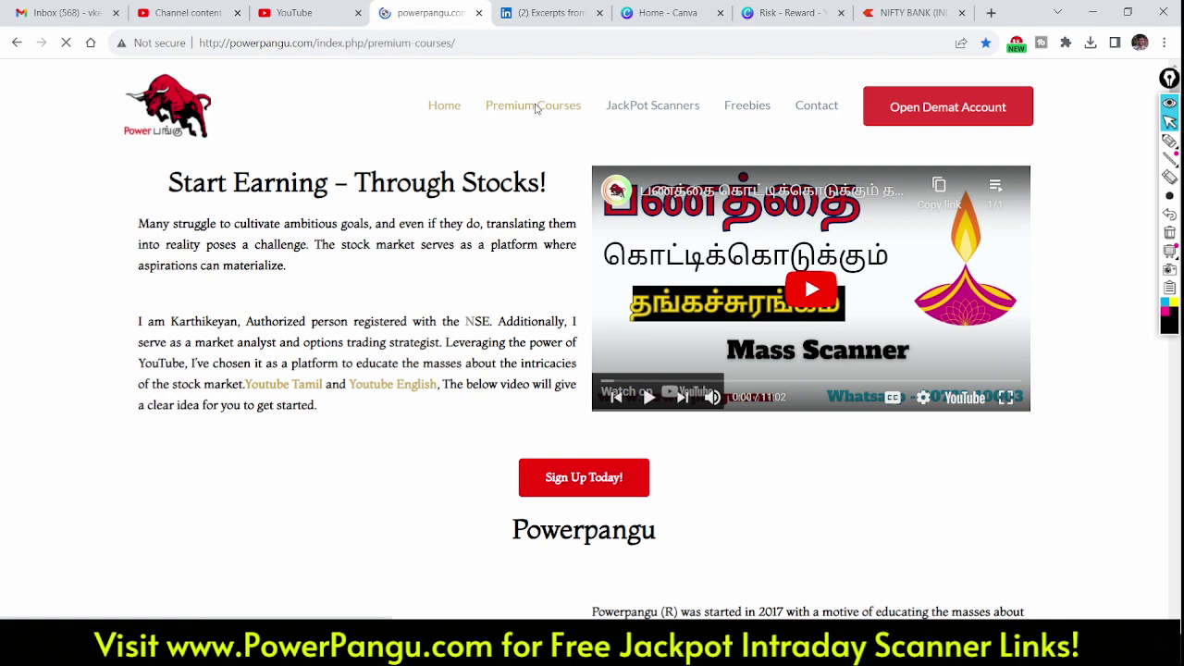
{"action": "left_click", "coordinate": [651, 108]}
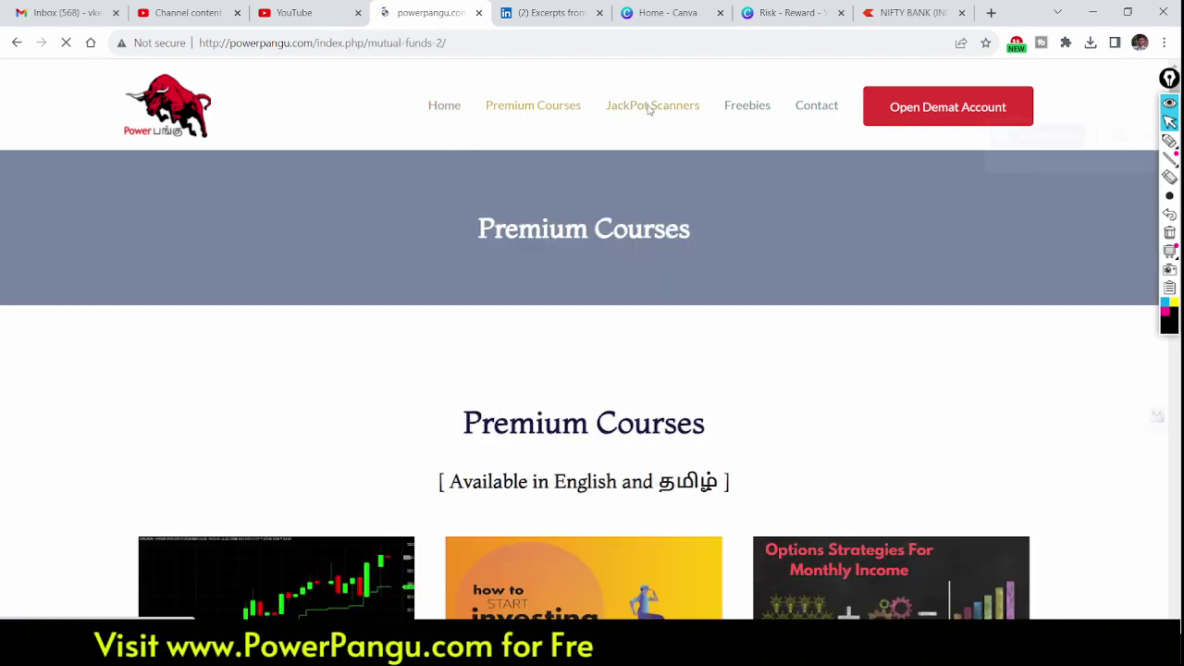
Circle the Pivot (W+M) Setup link and open it in a new tab
{"action": "scroll", "coordinate": [805, 319], "scroll_direction": "down", "scroll_amount": 2}
{"action": "left_click", "coordinate": [1169, 139]}
{"action": "mouse_move", "coordinate": [343, 258]}
{"action": "left_mouse_down"}
{"action": "mouse_move", "coordinate": [232, 304]}
{"action": "mouse_move", "coordinate": [449, 364]}
{"action": "mouse_move", "coordinate": [444, 251]}
{"action": "mouse_move", "coordinate": [309, 256]}
{"action": "left_mouse_up"}
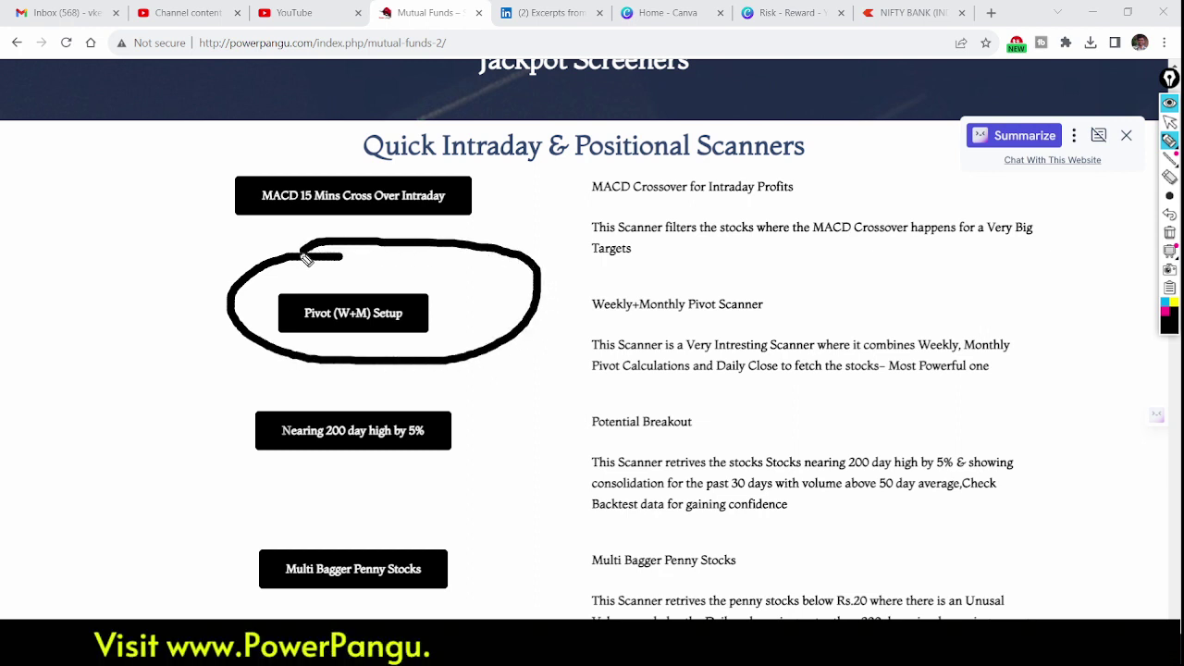
{"action": "right_click", "coordinate": [379, 310]}
{"action": "left_click", "coordinate": [425, 321]}
Look over the Mass Pivot scanner's four futures filters and backtest, then return to the conditions
{"action": "left_click", "coordinate": [490, 13]}
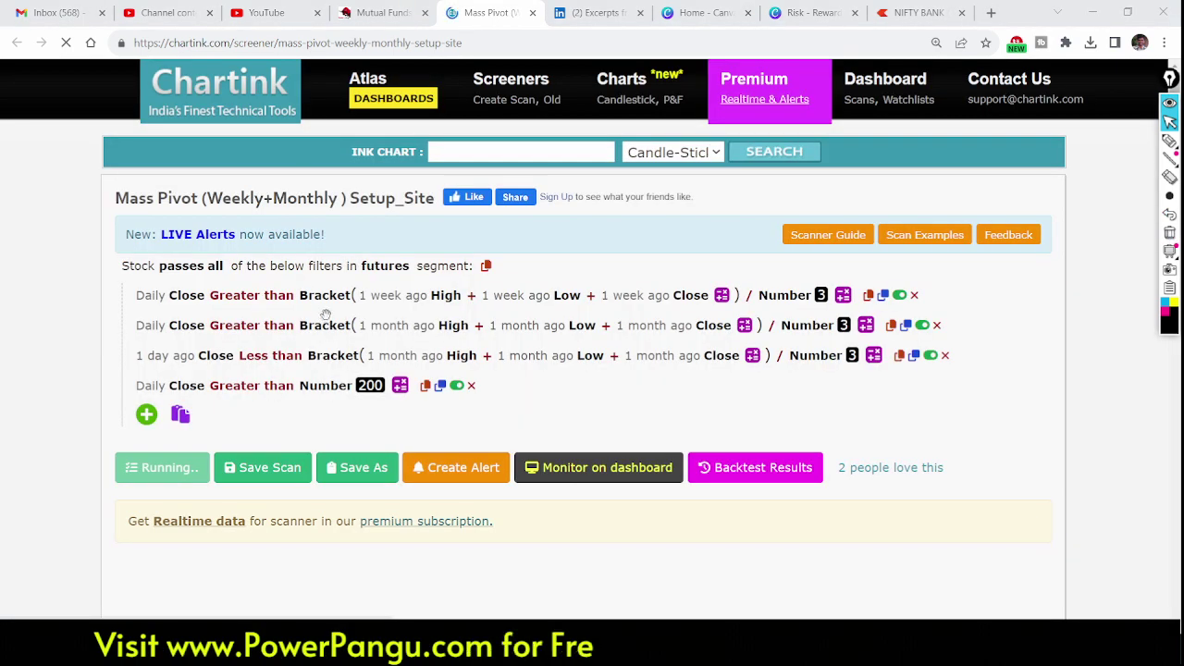
{"action": "scroll", "coordinate": [326, 312], "scroll_direction": "up", "scroll_amount": 5}
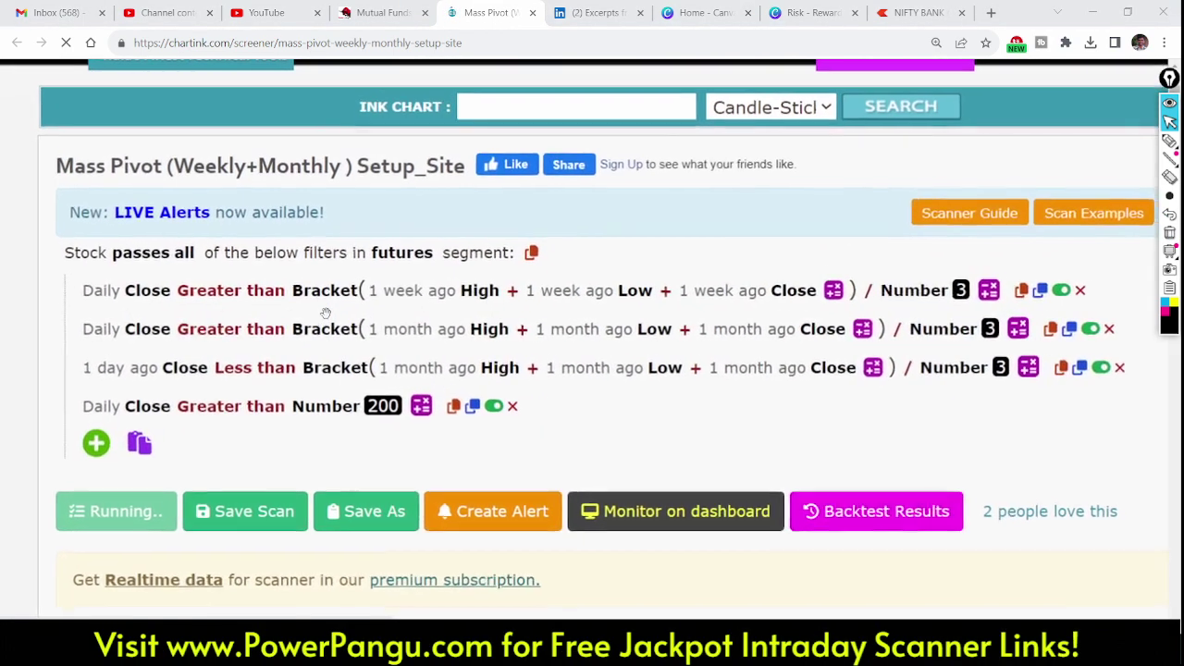
{"action": "scroll", "coordinate": [325, 313], "scroll_direction": "down", "scroll_amount": 5}
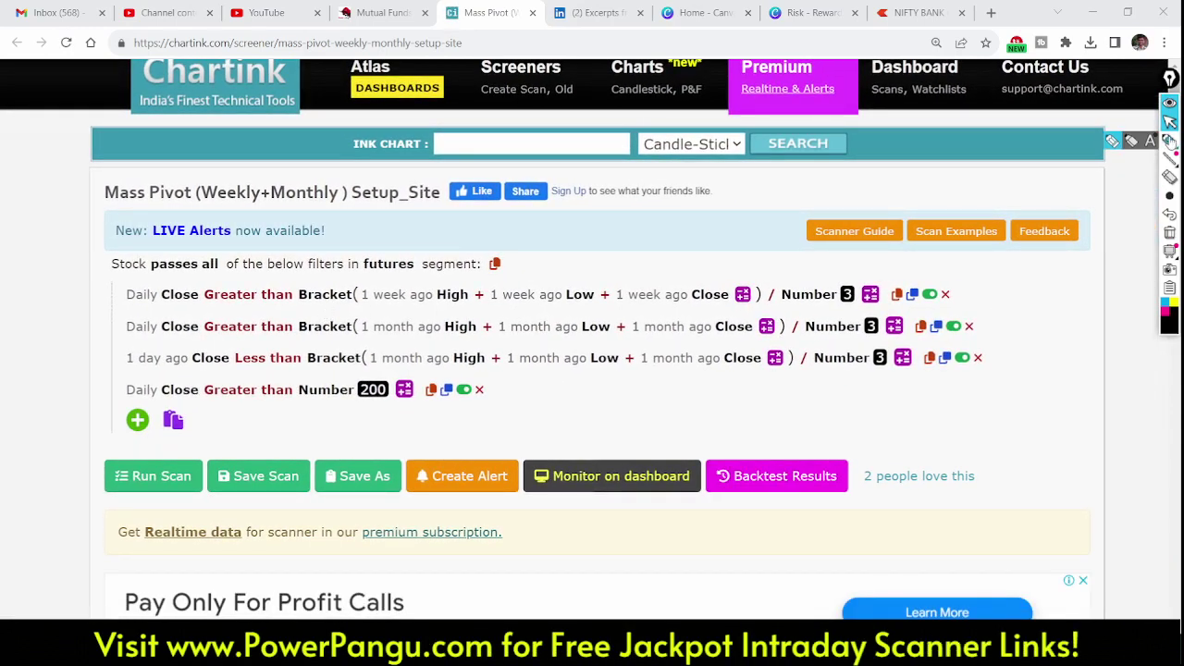
{"action": "scroll", "coordinate": [1040, 398], "scroll_direction": "down", "scroll_amount": 1}
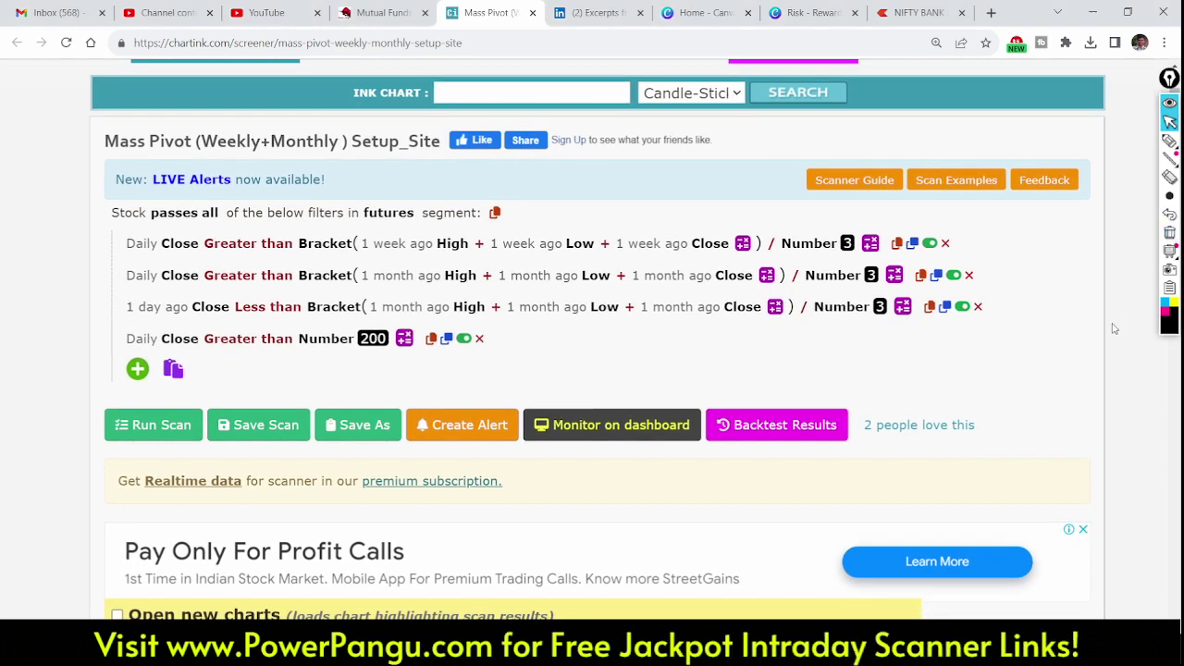
{"action": "scroll", "coordinate": [1112, 339], "scroll_direction": "down", "scroll_amount": 2}
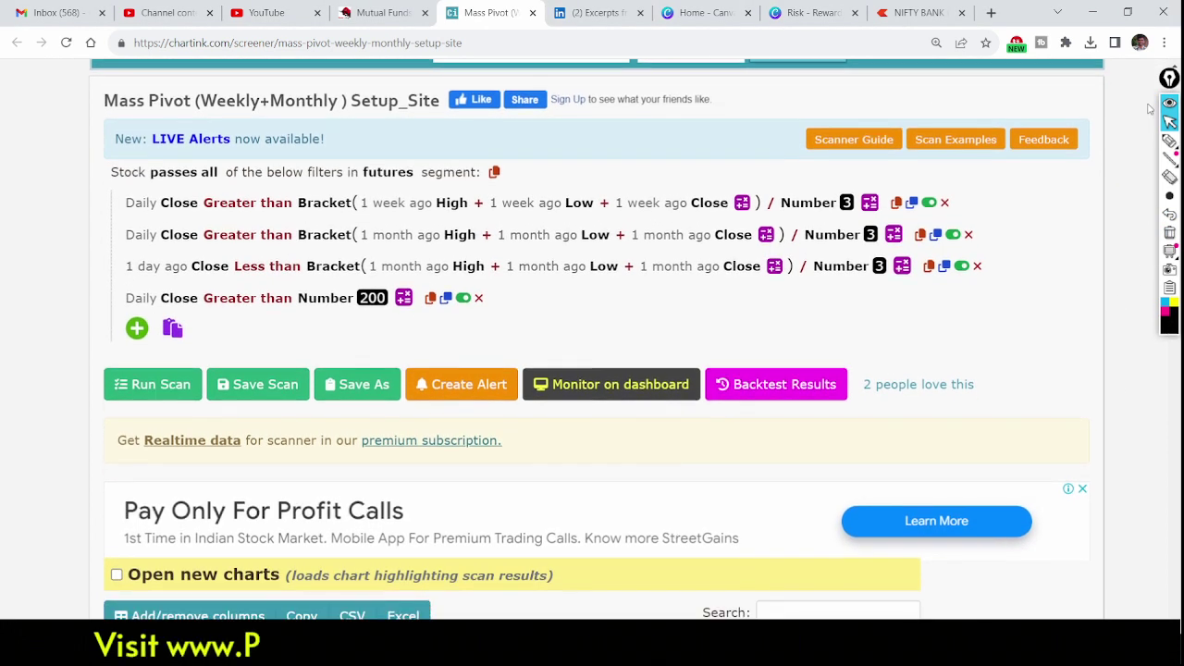
{"action": "scroll", "coordinate": [1172, 248], "scroll_direction": "down", "scroll_amount": 3}
{"action": "left_click_drag", "start_coordinate": [1172, 248], "coordinate": [1176, 148]}
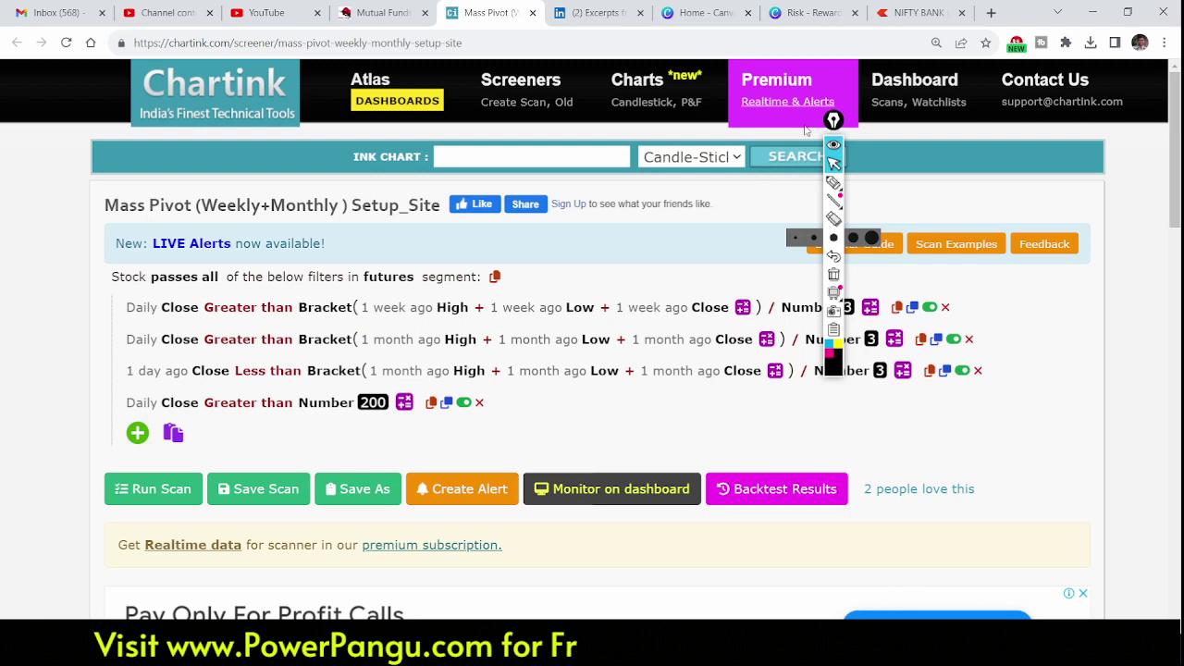
{"action": "left_click_drag", "start_coordinate": [834, 120], "coordinate": [1120, 266]}
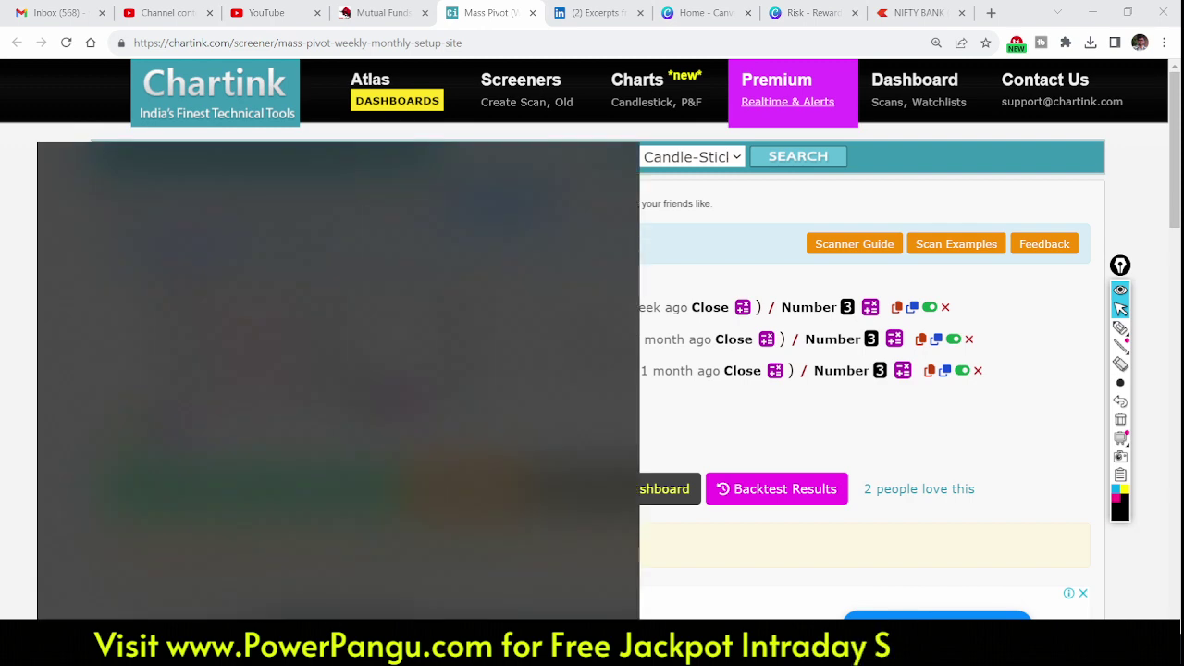
Open Notepad and type the first line, 'Options trading'
{"action": "type", "text": "no"}
{"action": "key", "text": "Return"}
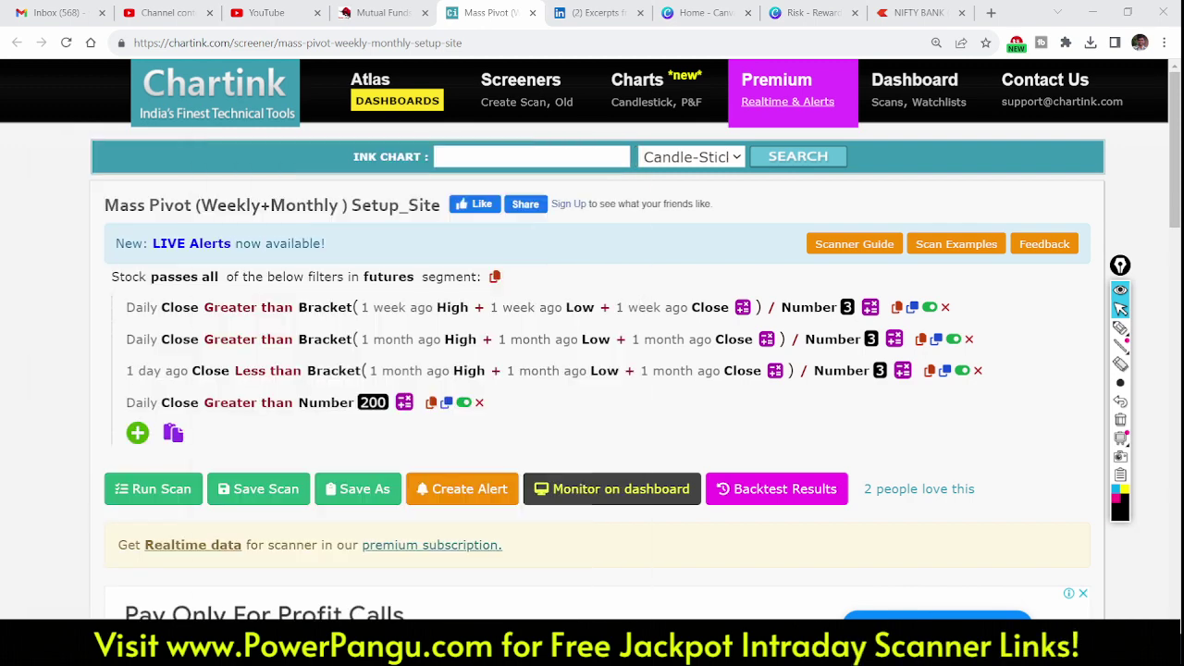
{"action": "type", "text": "O"}
{"action": "key", "text": "Caps_Lock"}
{"action": "type", "text": "ptions trading"}
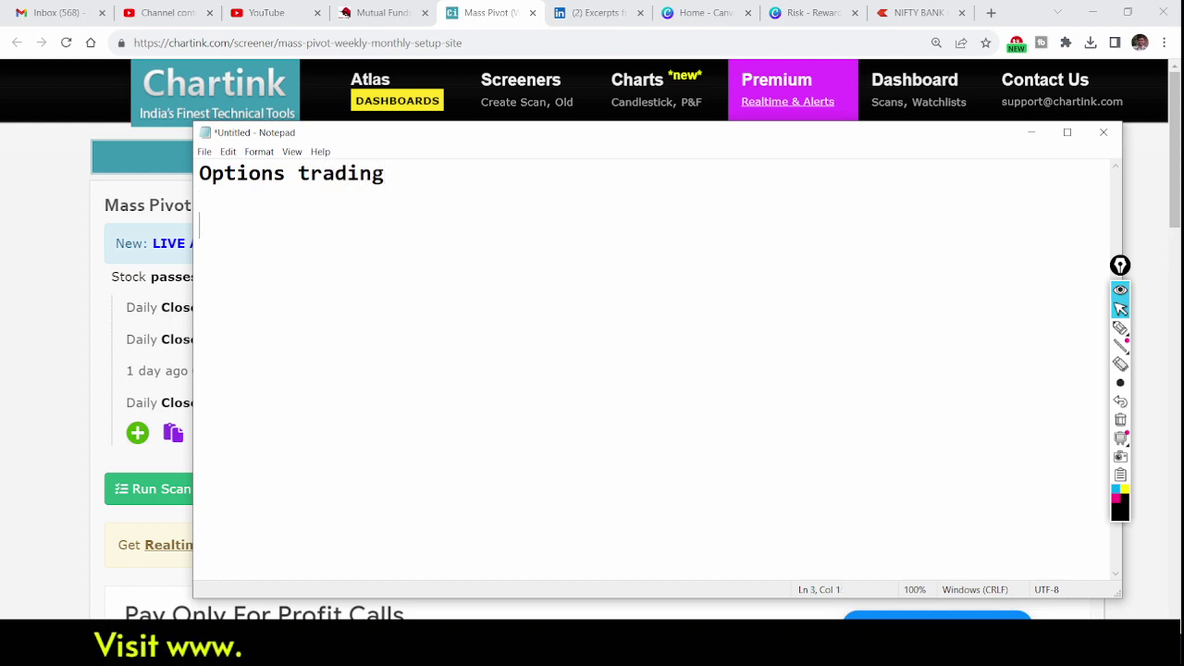
Add the lines 'Futures Buying Long' and 'Investing', then return to the Chartink scanner
{"action": "key", "text": "Caps_Lock"}
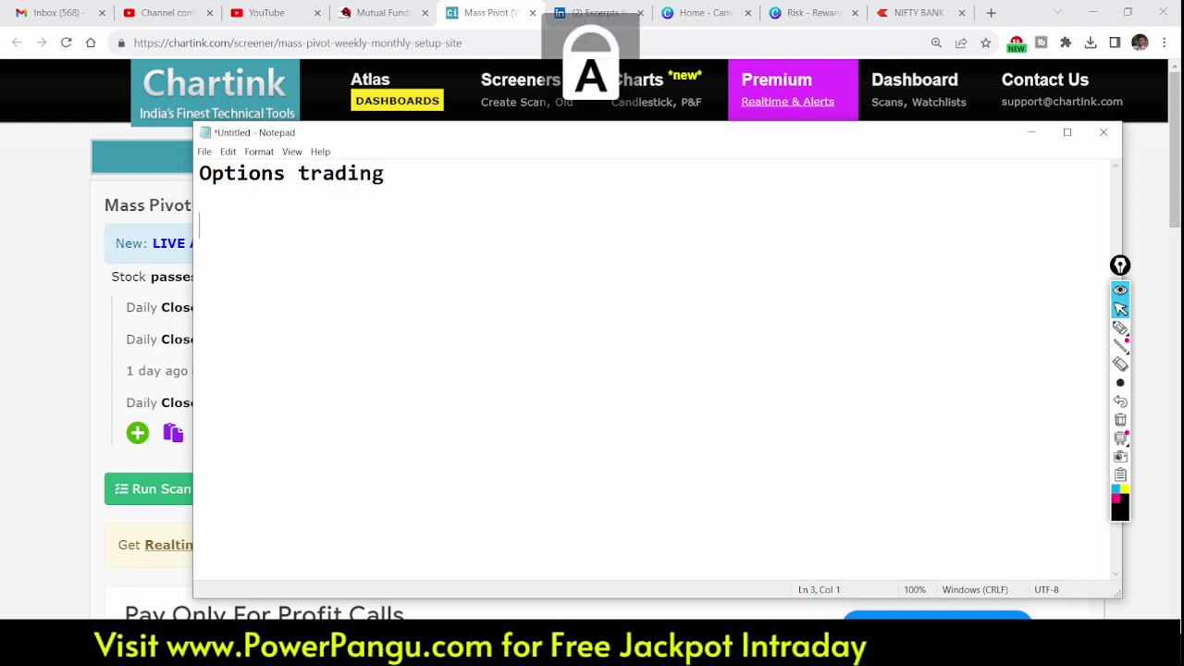
{"action": "key", "text": "Caps_Lock"}
{"action": "type", "text": "uture"}
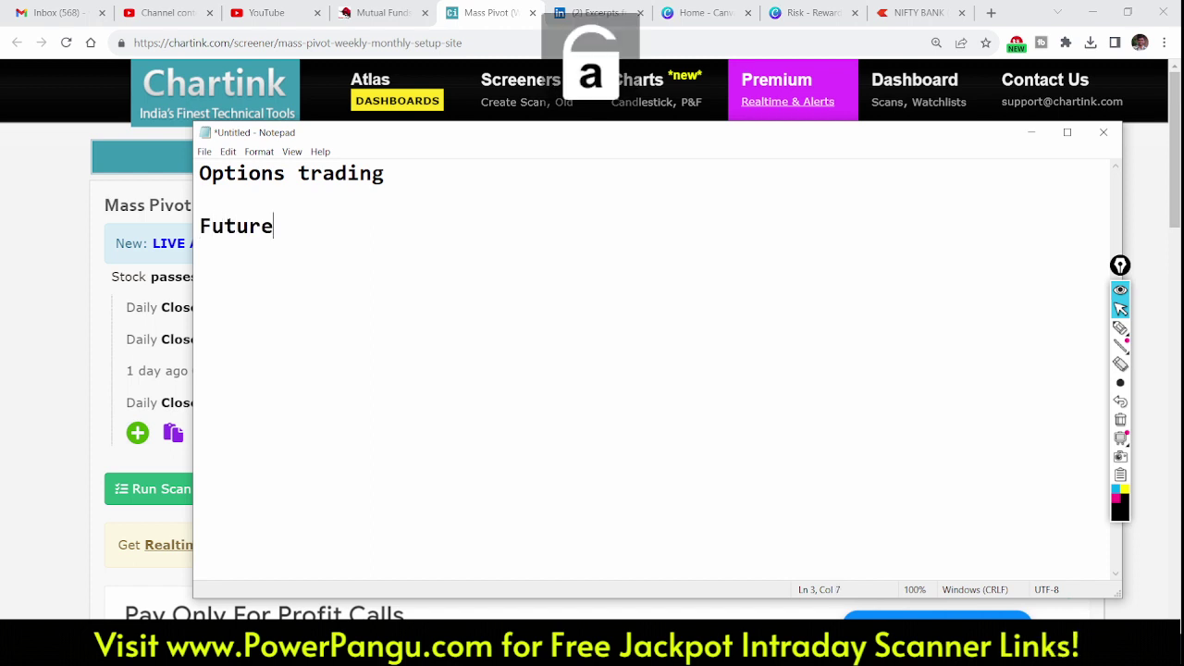
{"action": "type", "text": "s Buying"}
{"action": "key", "text": "Caps_Lock"}
{"action": "type", "text": "L"}
{"action": "key", "text": "Caps_Lock"}
{"action": "type", "text": "ong"}
{"action": "key", "text": "Return"}
{"action": "key", "text": "Return"}
{"action": "key", "text": "Caps_Lock"}
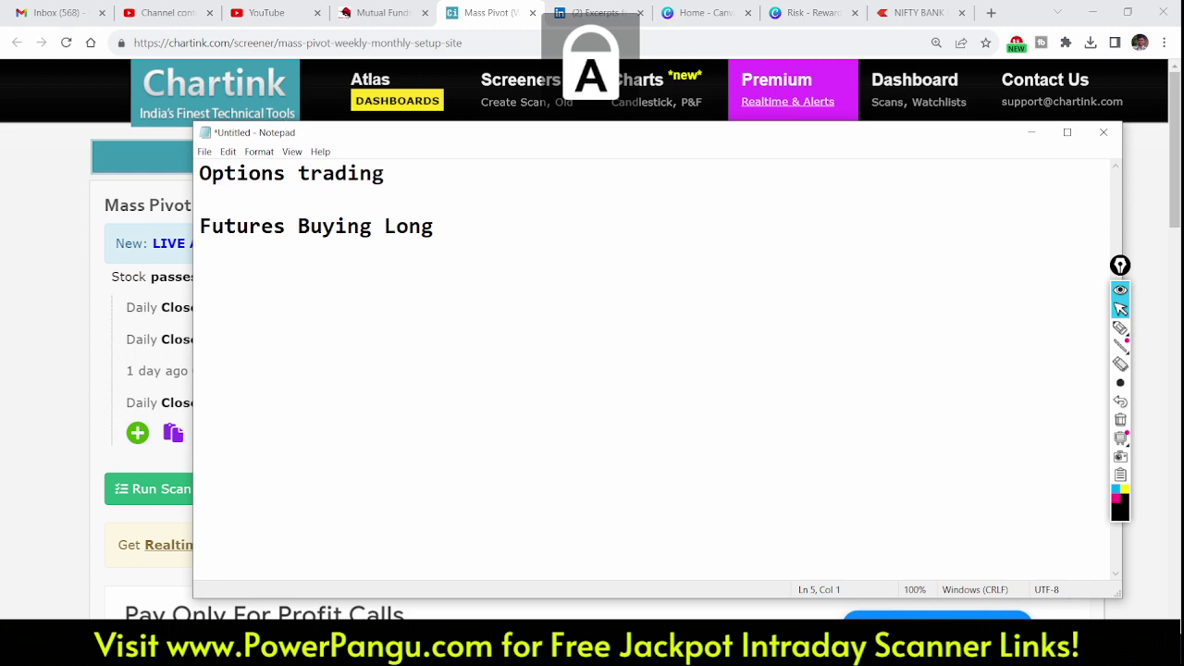
{"action": "type", "text": "Investing"}
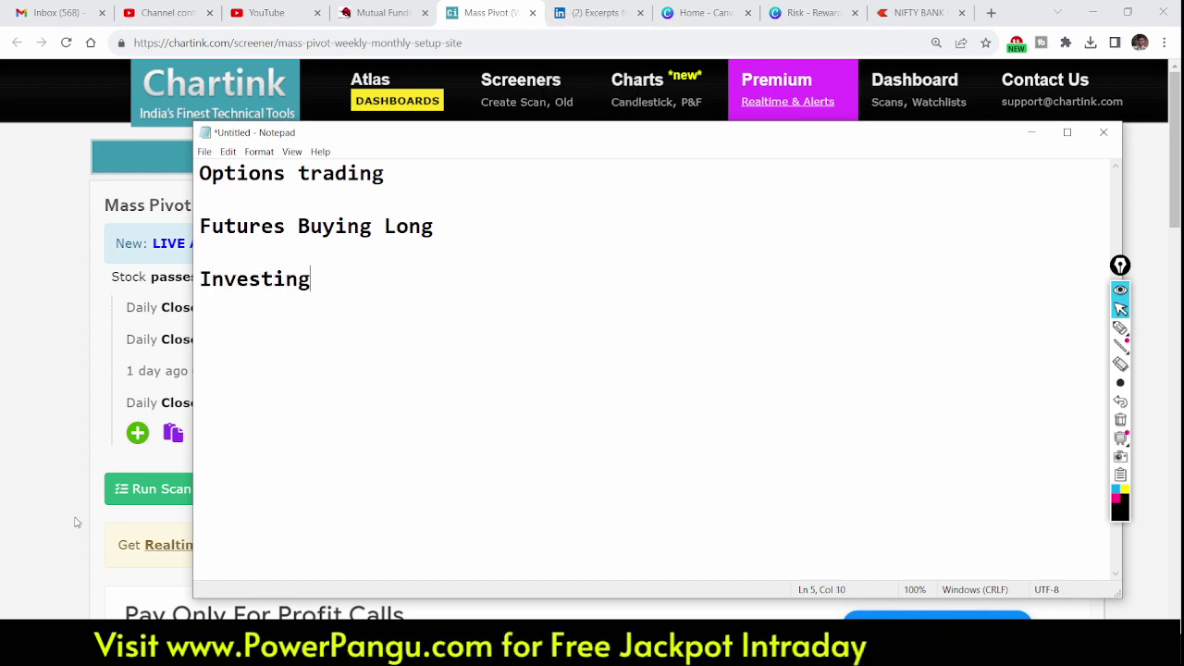
{"action": "key", "text": "alt+Tab"}
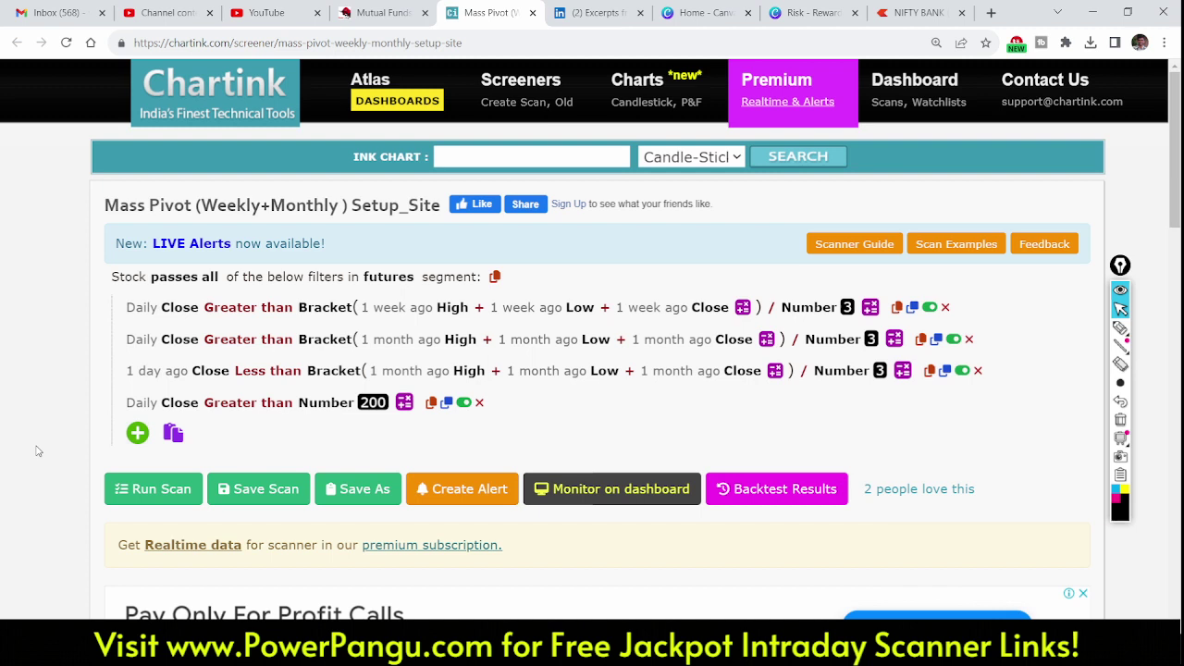
Underline the first filter's 1 week ago Low and Close terms and divisor 3, then erase the marks
{"action": "left_click", "coordinate": [1120, 328]}
{"action": "mouse_move", "coordinate": [205, 291]}
{"action": "left_mouse_down"}
{"action": "mouse_move", "coordinate": [148, 286]}
{"action": "mouse_move", "coordinate": [129, 324]}
{"action": "mouse_move", "coordinate": [192, 326]}
{"action": "left_mouse_up"}
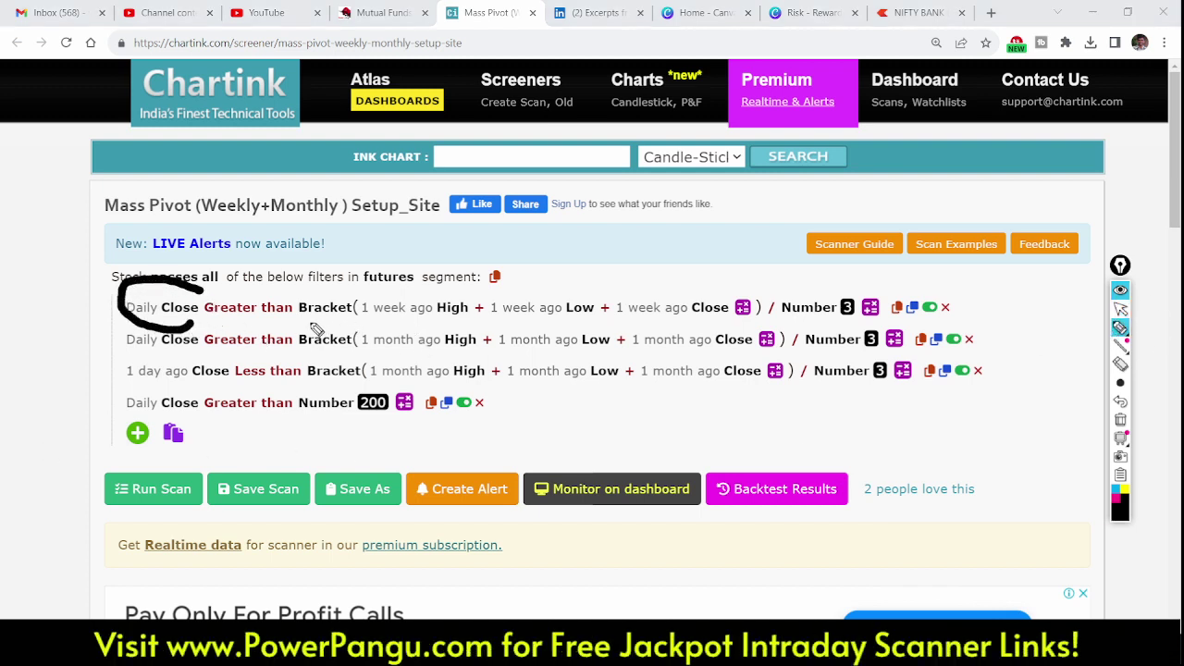
{"action": "left_click_drag", "start_coordinate": [577, 326], "coordinate": [603, 326]}
{"action": "left_click_drag", "start_coordinate": [644, 324], "coordinate": [721, 323]}
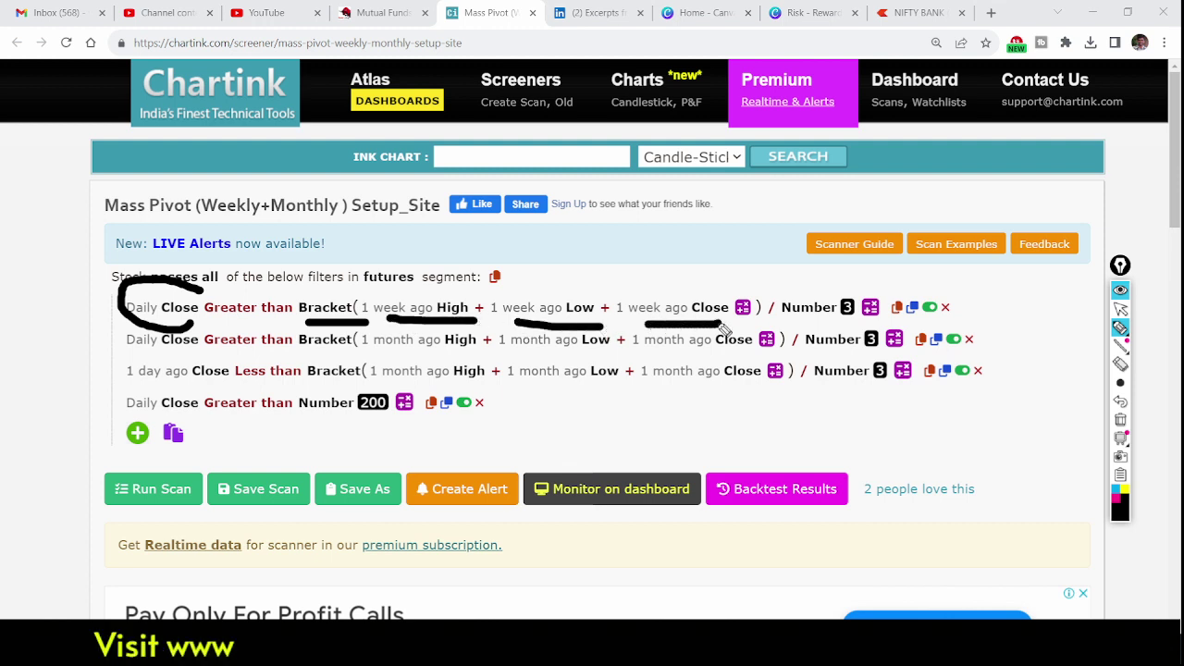
{"action": "left_click_drag", "start_coordinate": [818, 287], "coordinate": [796, 328]}
{"action": "left_click", "coordinate": [1120, 421]}
Circle the weekly High + Low + Close bracket divided by 3, and open a new browser tab
{"action": "mouse_move", "coordinate": [804, 287]}
{"action": "left_mouse_down"}
{"action": "mouse_move", "coordinate": [453, 270]}
{"action": "mouse_move", "coordinate": [610, 331]}
{"action": "mouse_move", "coordinate": [895, 319]}
{"action": "mouse_move", "coordinate": [794, 278]}
{"action": "left_mouse_up"}
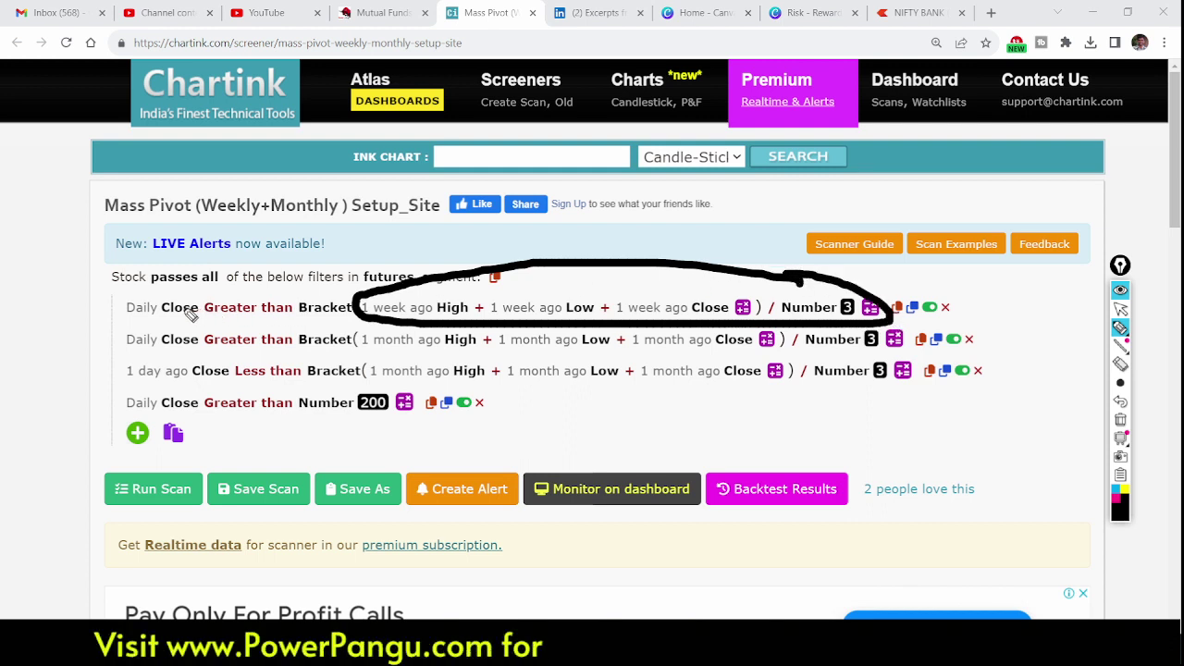
{"action": "key", "text": "ctrl+F1"}
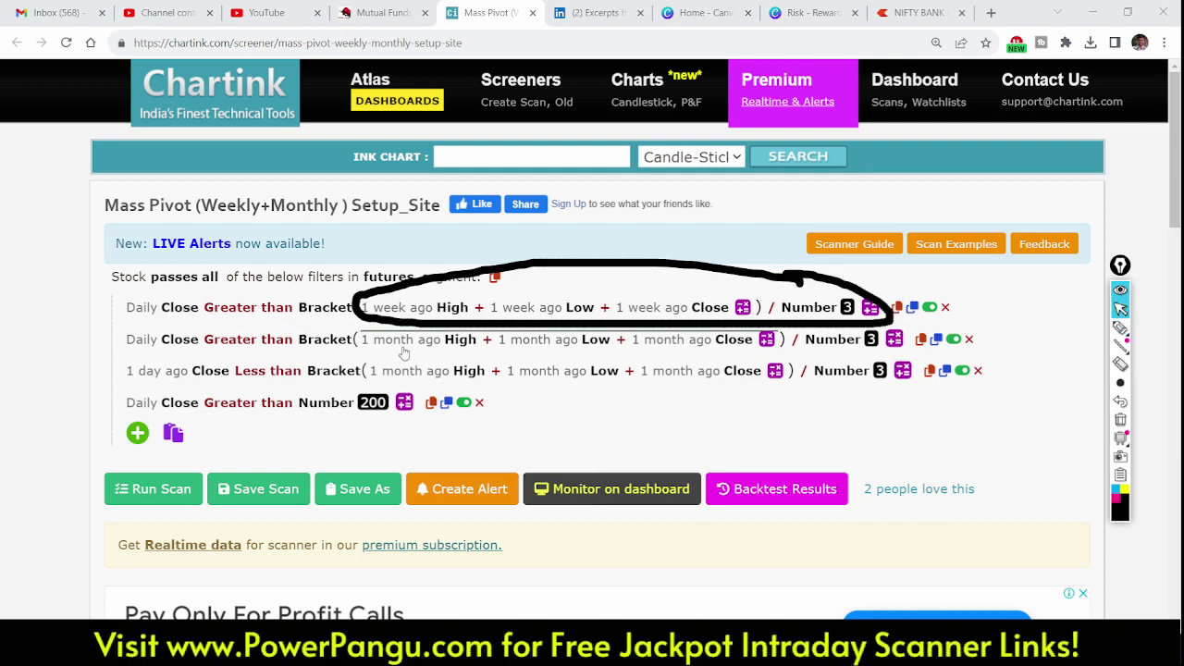
{"action": "left_click", "coordinate": [990, 12]}
Search Google for the pivot calculation formula and highlight the pivot point formula line
{"action": "type", "text": "pivot"}
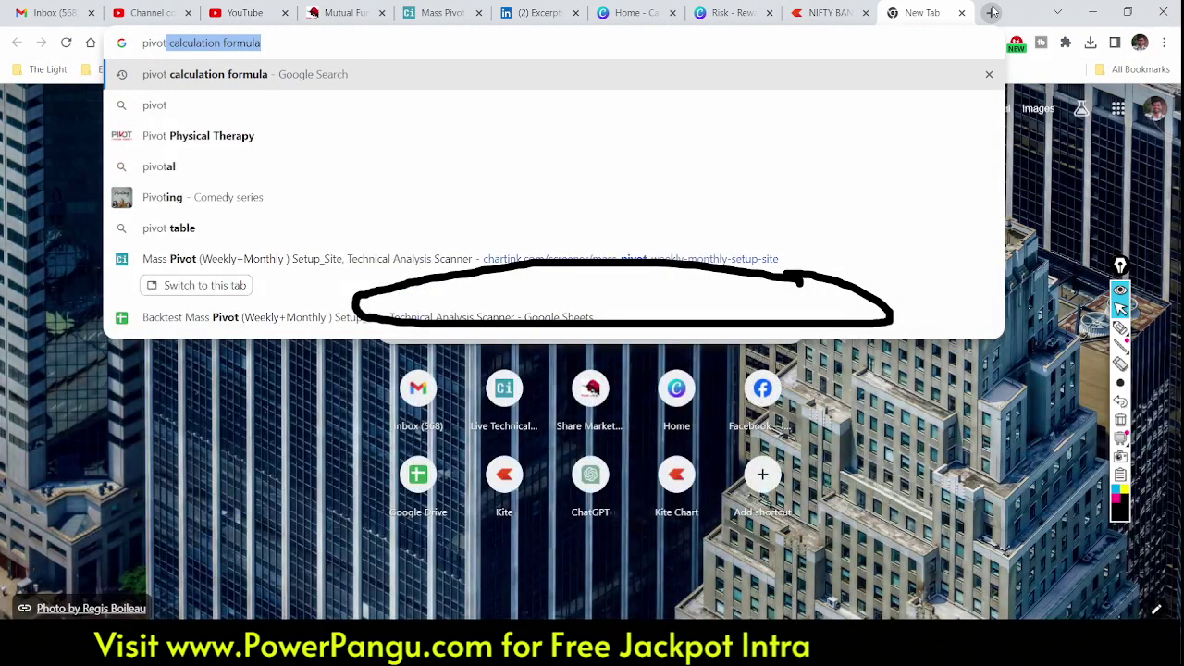
{"action": "key", "text": "Return"}
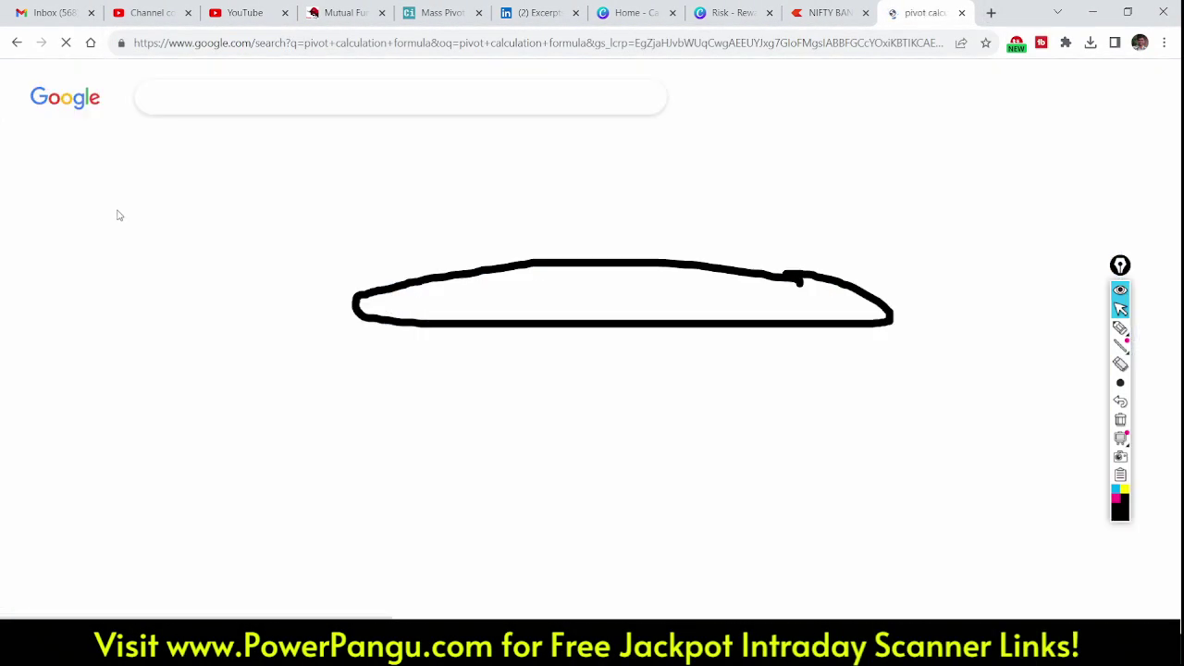
{"action": "left_click", "coordinate": [1120, 420]}
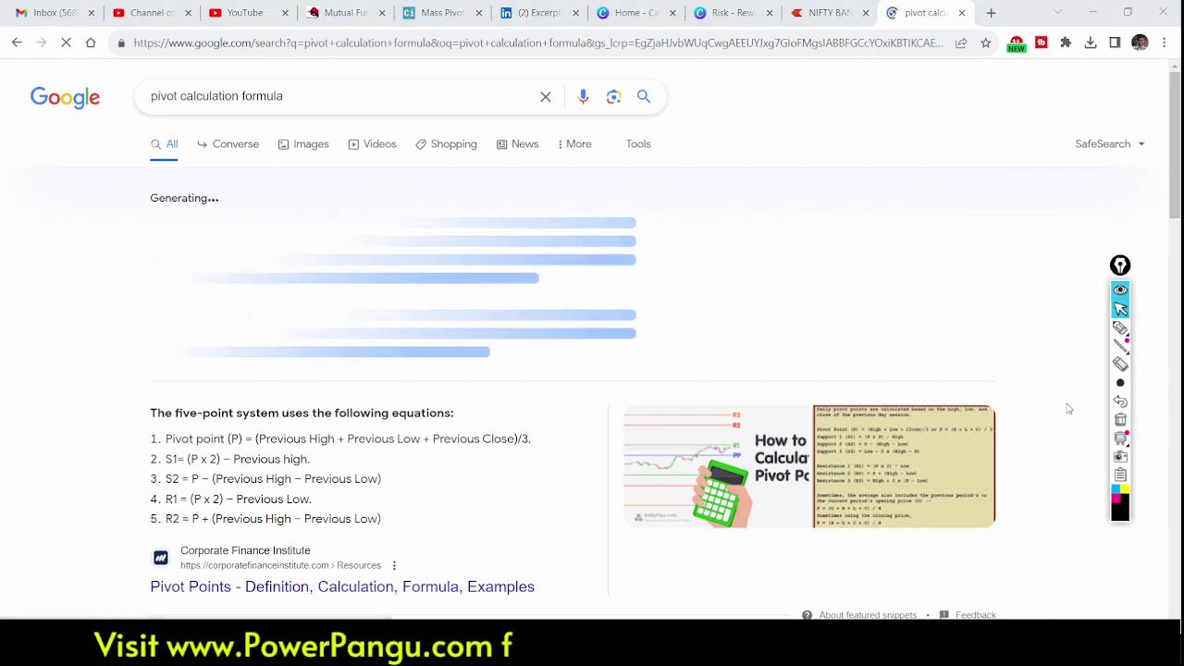
{"action": "triple_click", "coordinate": [253, 438]}
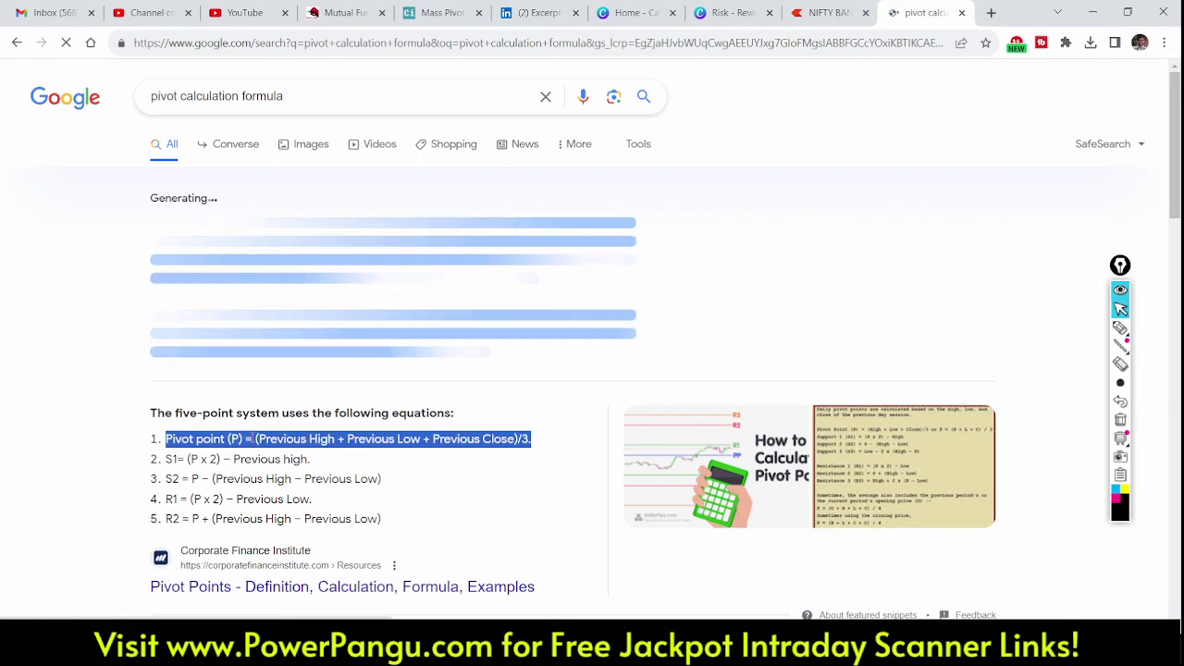
Expand the PP = (High + Low + Close)/3 explanation with its support and resistance formulas, then return to Mass Pivot
{"action": "scroll", "coordinate": [253, 438], "scroll_direction": "up", "scroll_amount": 6}
{"action": "scroll", "coordinate": [253, 439], "scroll_direction": "down", "scroll_amount": 4}
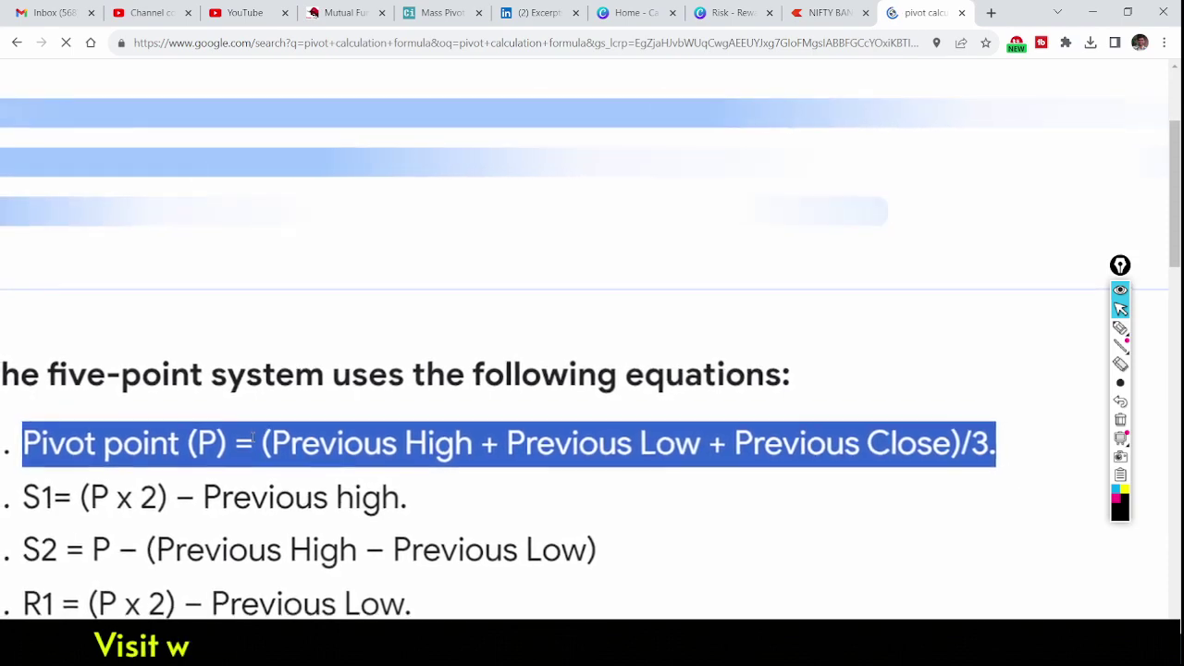
{"action": "scroll", "coordinate": [252, 438], "scroll_direction": "down", "scroll_amount": 4}
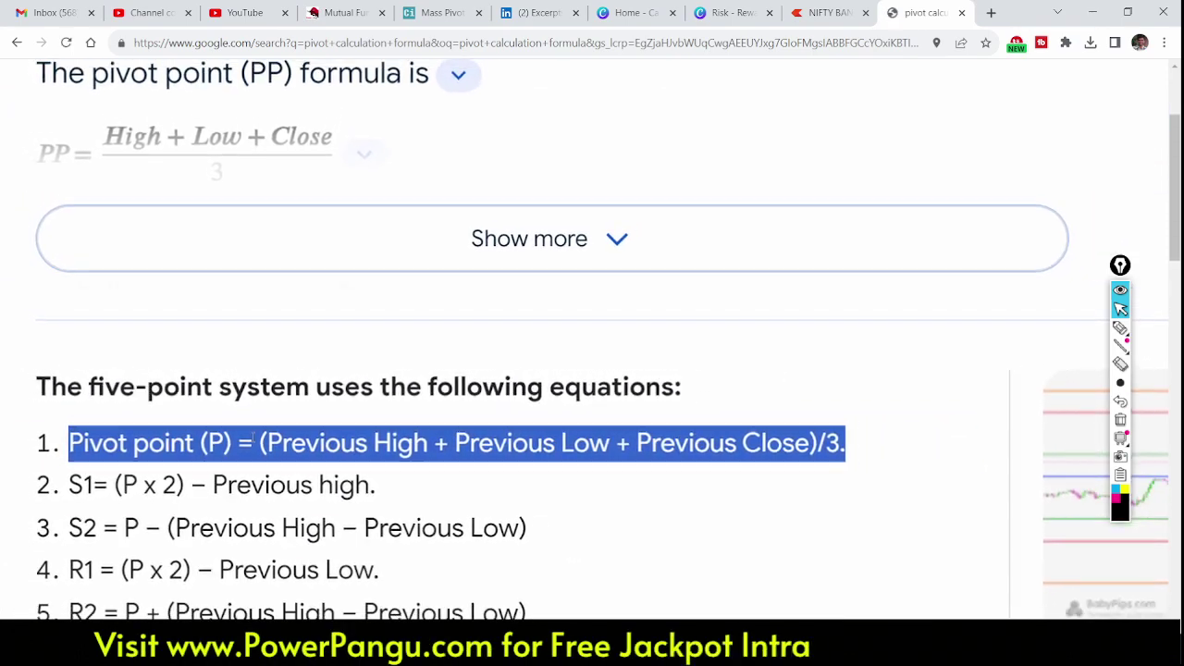
{"action": "scroll", "coordinate": [248, 440], "scroll_direction": "down", "scroll_amount": 1}
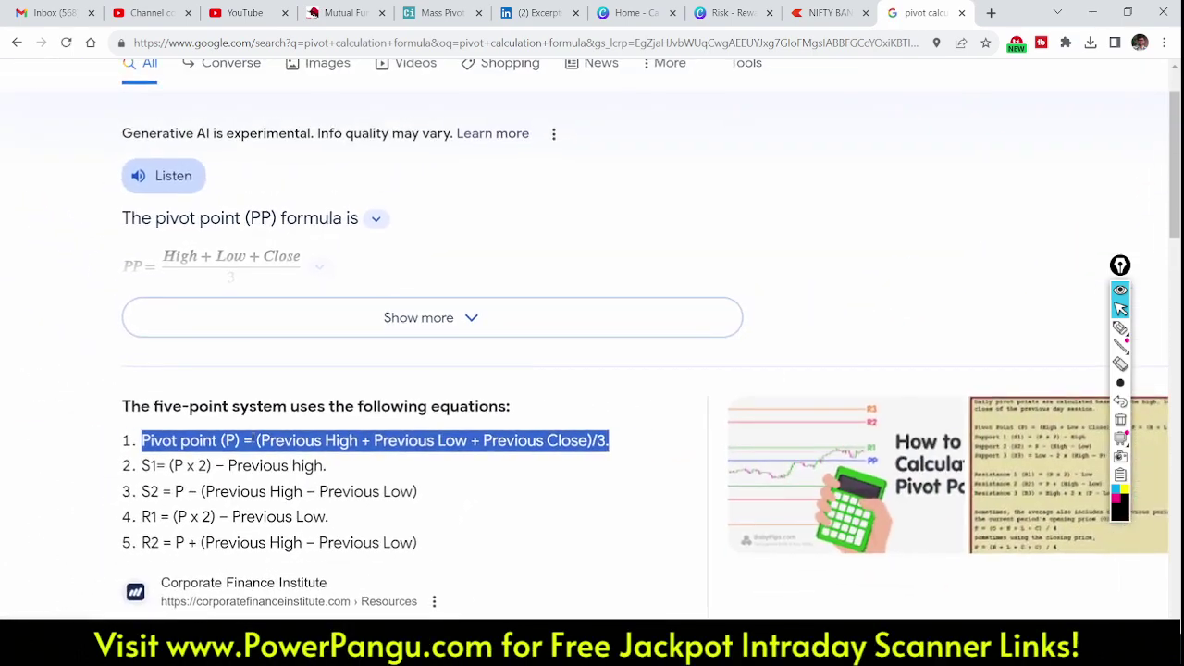
{"action": "left_click", "coordinate": [320, 270]}
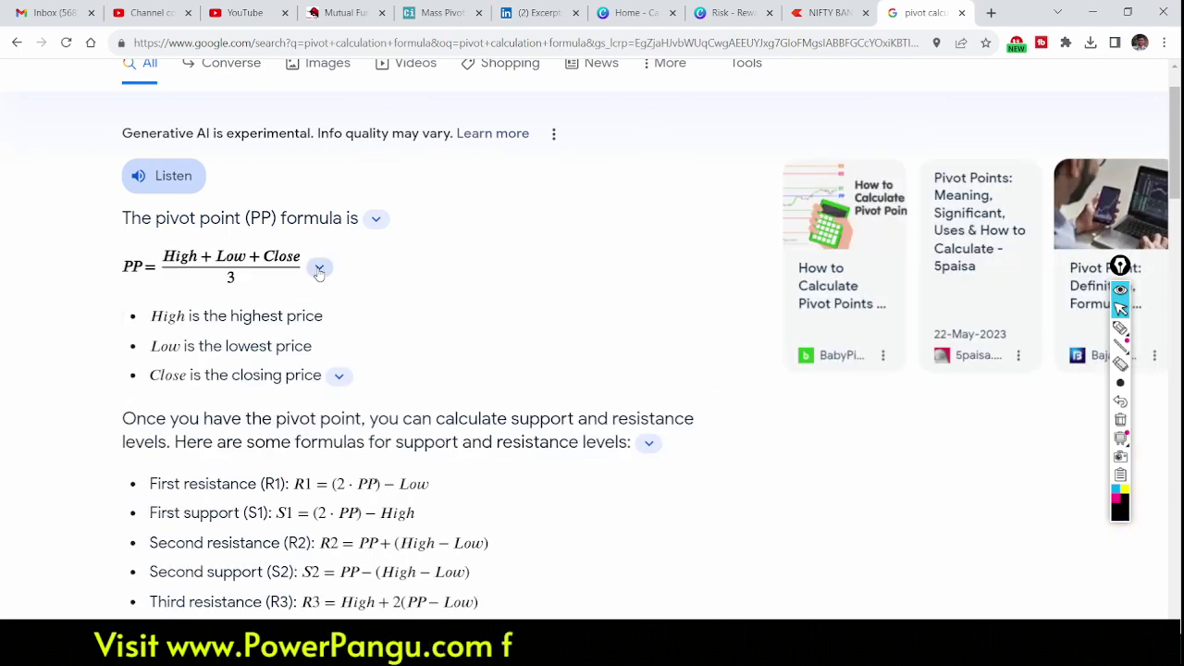
{"action": "left_click", "coordinate": [324, 271]}
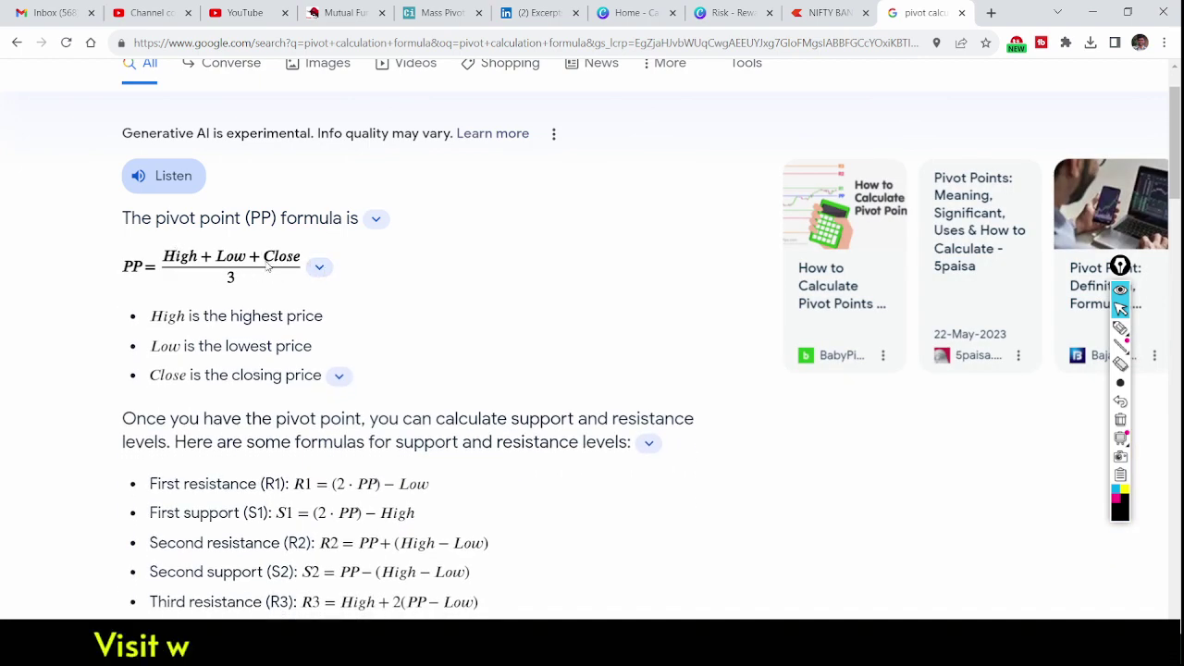
{"action": "left_click", "coordinate": [436, 12]}
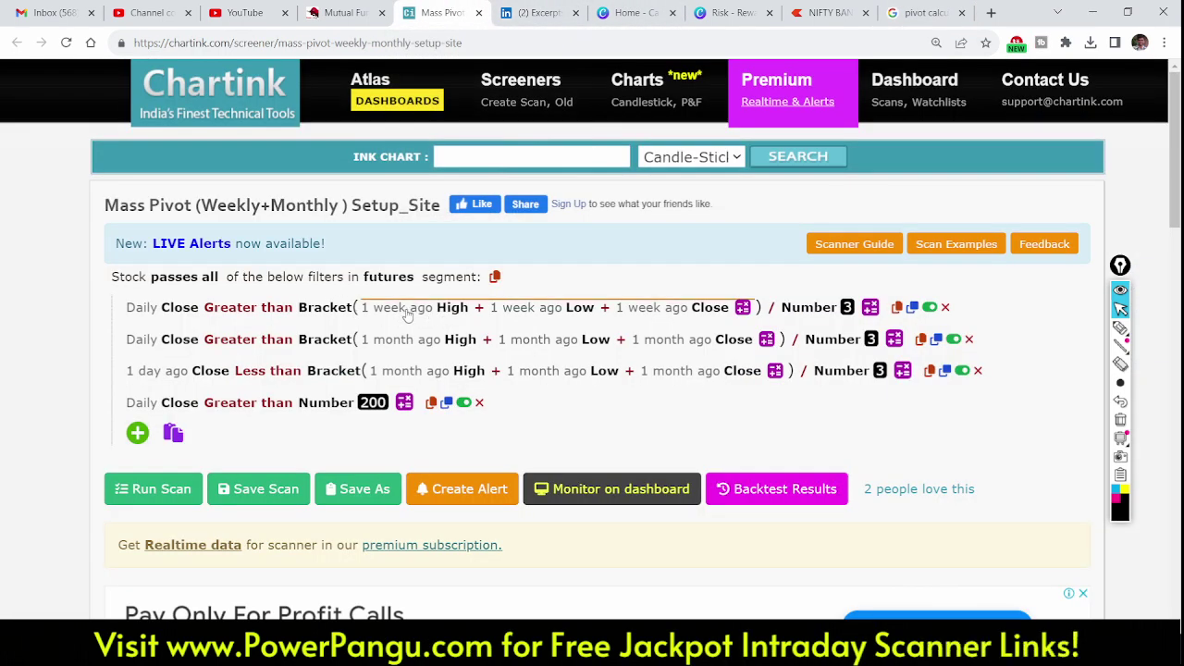
Circle and underline Close Greater, 1 month ago High and 1 day ago terms, then clear the ink
{"action": "left_click", "coordinate": [1120, 327]}
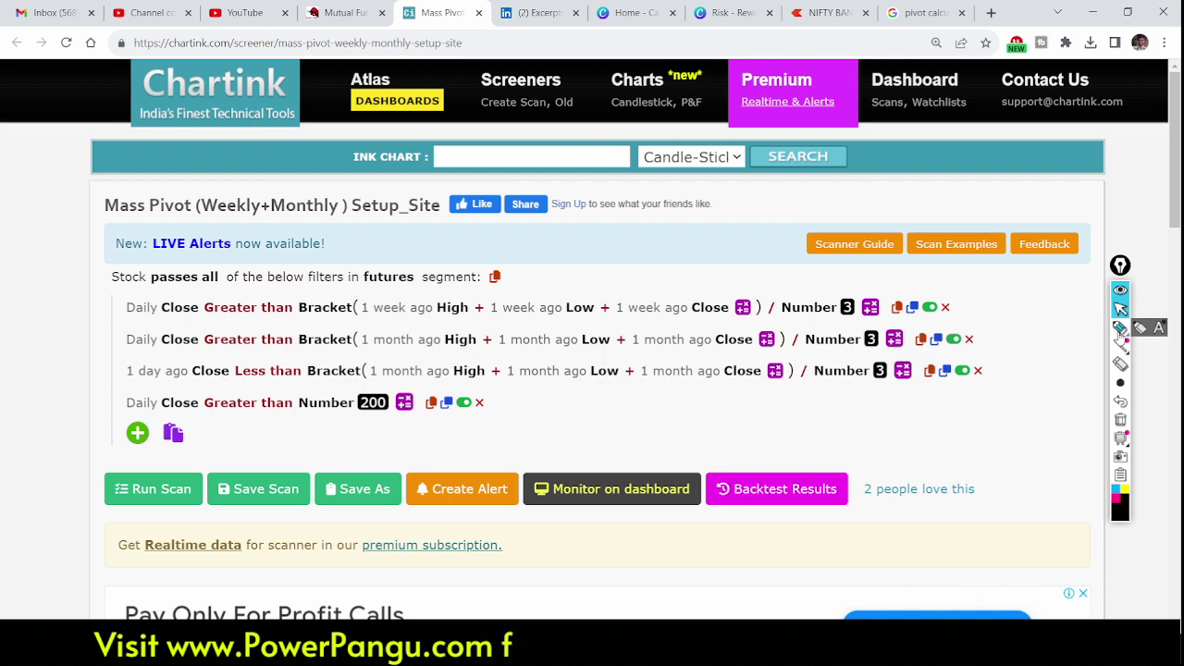
{"action": "mouse_move", "coordinate": [213, 289]}
{"action": "left_mouse_down"}
{"action": "mouse_move", "coordinate": [268, 307]}
{"action": "mouse_move", "coordinate": [264, 292]}
{"action": "left_mouse_up"}
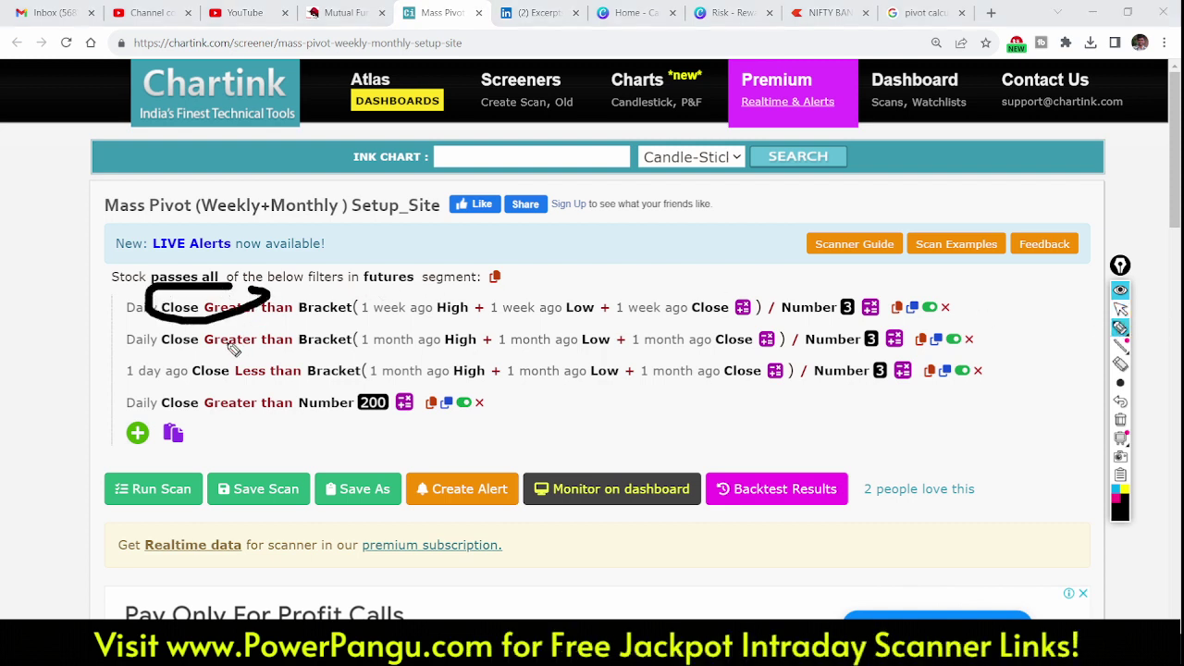
{"action": "left_click_drag", "start_coordinate": [183, 361], "coordinate": [268, 355]}
{"action": "left_click_drag", "start_coordinate": [366, 351], "coordinate": [740, 352]}
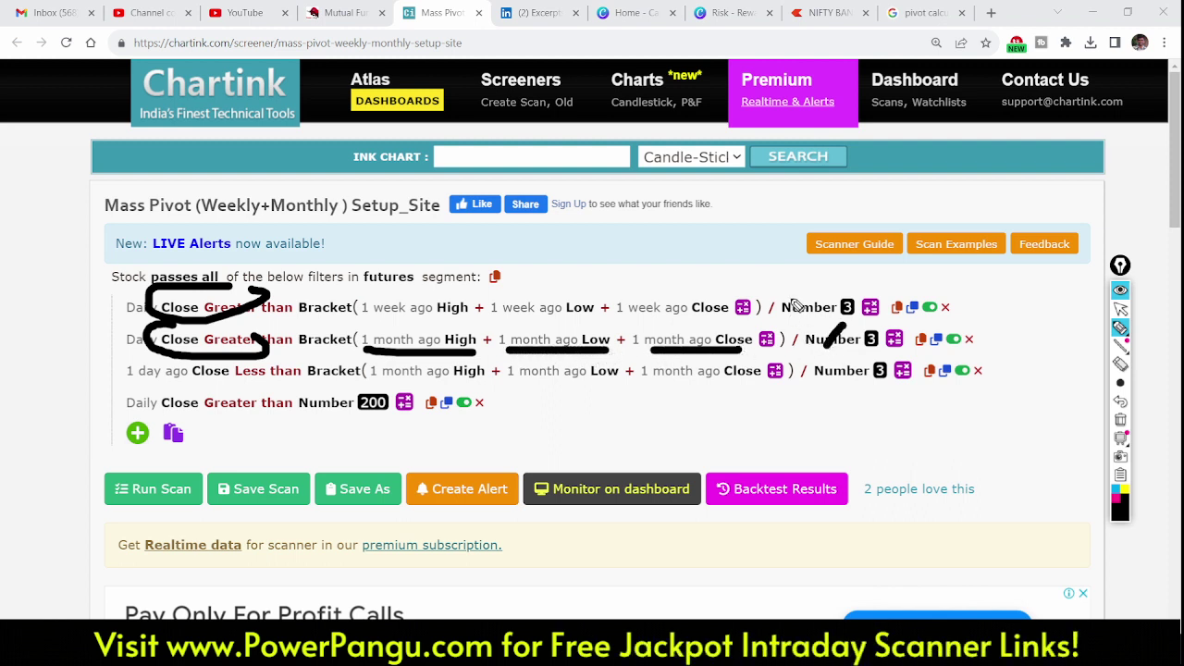
{"action": "left_click_drag", "start_coordinate": [797, 194], "coordinate": [928, 194]}
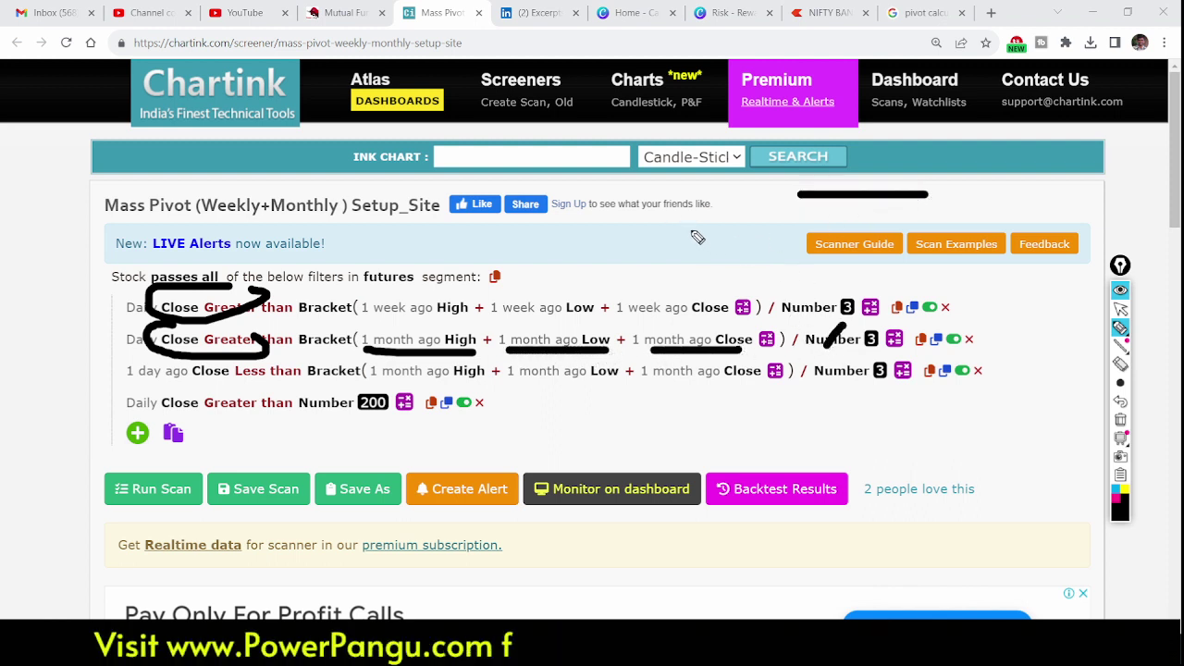
{"action": "left_click_drag", "start_coordinate": [792, 209], "coordinate": [949, 217]}
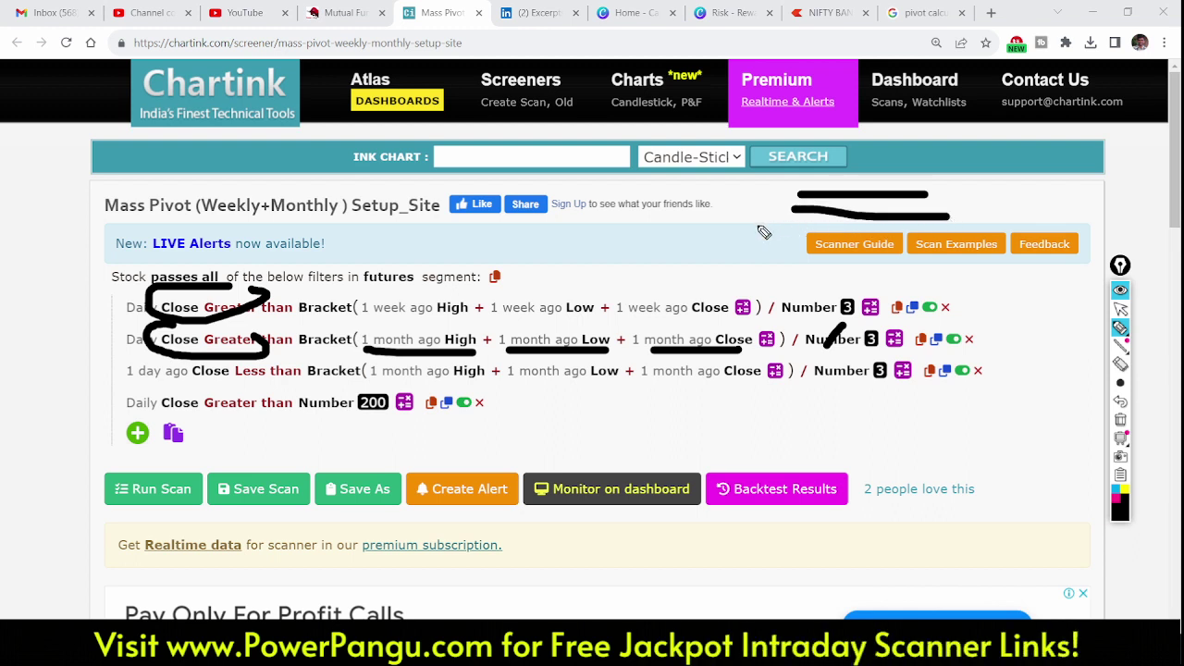
{"action": "left_click_drag", "start_coordinate": [127, 377], "coordinate": [416, 383]}
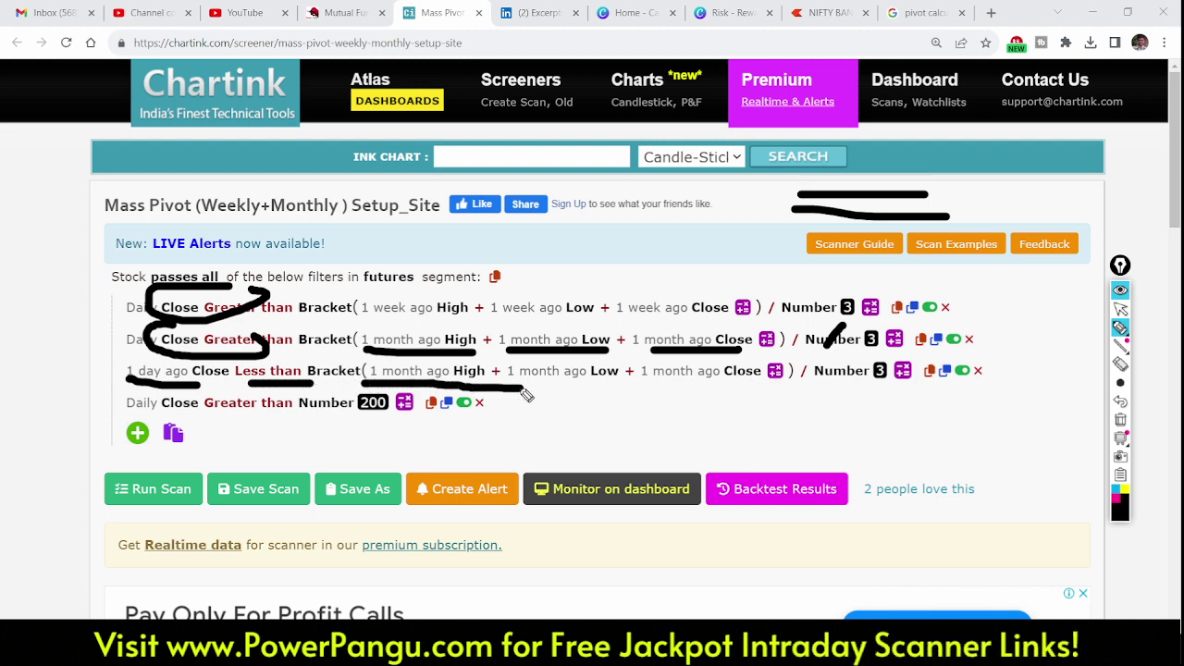
{"action": "left_click_drag", "start_coordinate": [631, 388], "coordinate": [749, 393]}
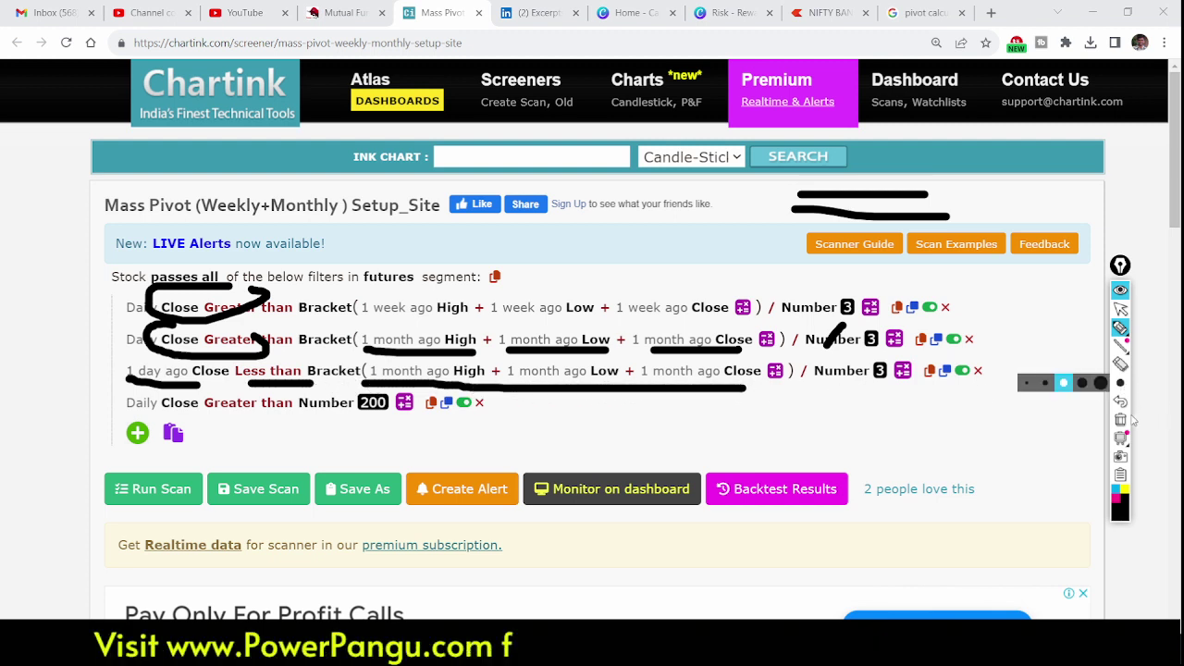
{"action": "key", "text": "ctrl+shift+c"}
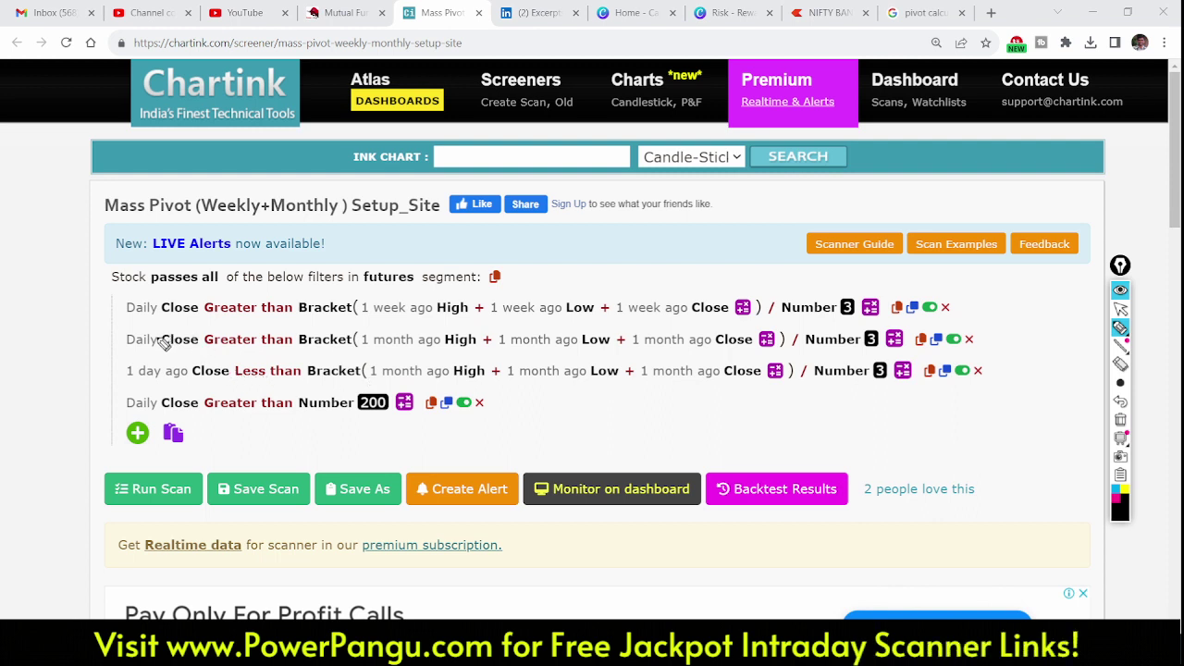
Loop around Number 3, then leave a thick scribble beneath the filter rows and exit drawing mode
{"action": "mouse_move", "coordinate": [826, 285]}
{"action": "left_mouse_down"}
{"action": "mouse_move", "coordinate": [818, 359]}
{"action": "mouse_move", "coordinate": [849, 359]}
{"action": "left_mouse_up"}
{"action": "mouse_move", "coordinate": [777, 426]}
{"action": "left_mouse_down"}
{"action": "mouse_move", "coordinate": [641, 427]}
{"action": "mouse_move", "coordinate": [649, 444]}
{"action": "mouse_move", "coordinate": [642, 476]}
{"action": "mouse_move", "coordinate": [632, 473]}
{"action": "left_mouse_up"}
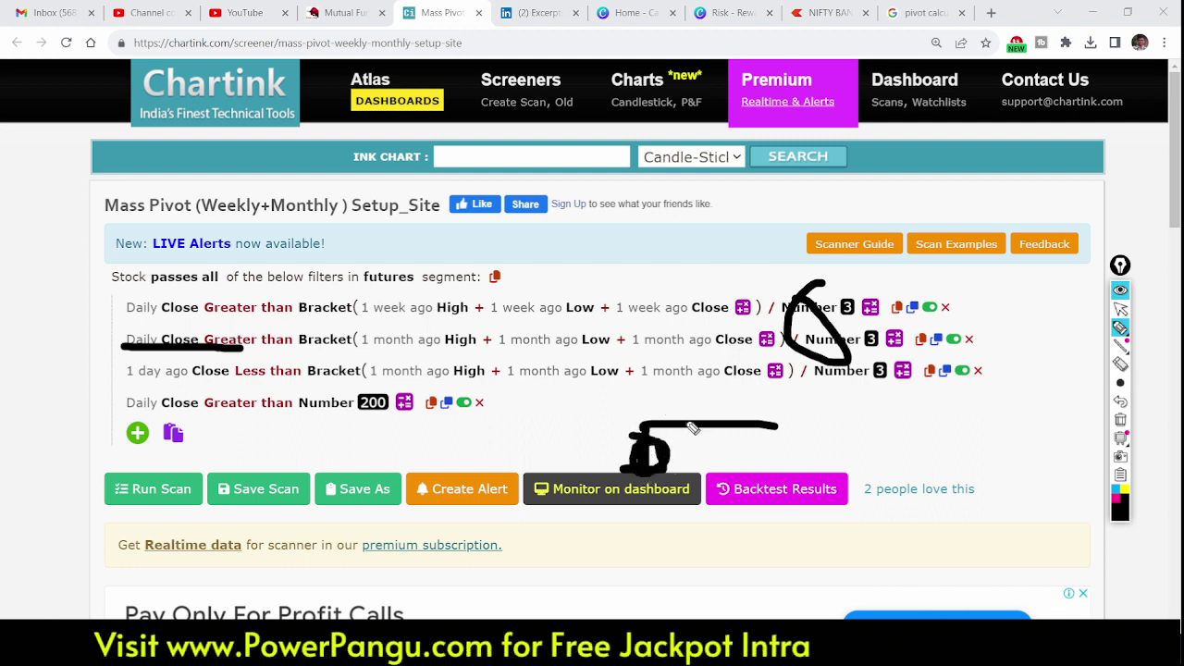
{"action": "left_click_drag", "start_coordinate": [681, 435], "coordinate": [679, 407]}
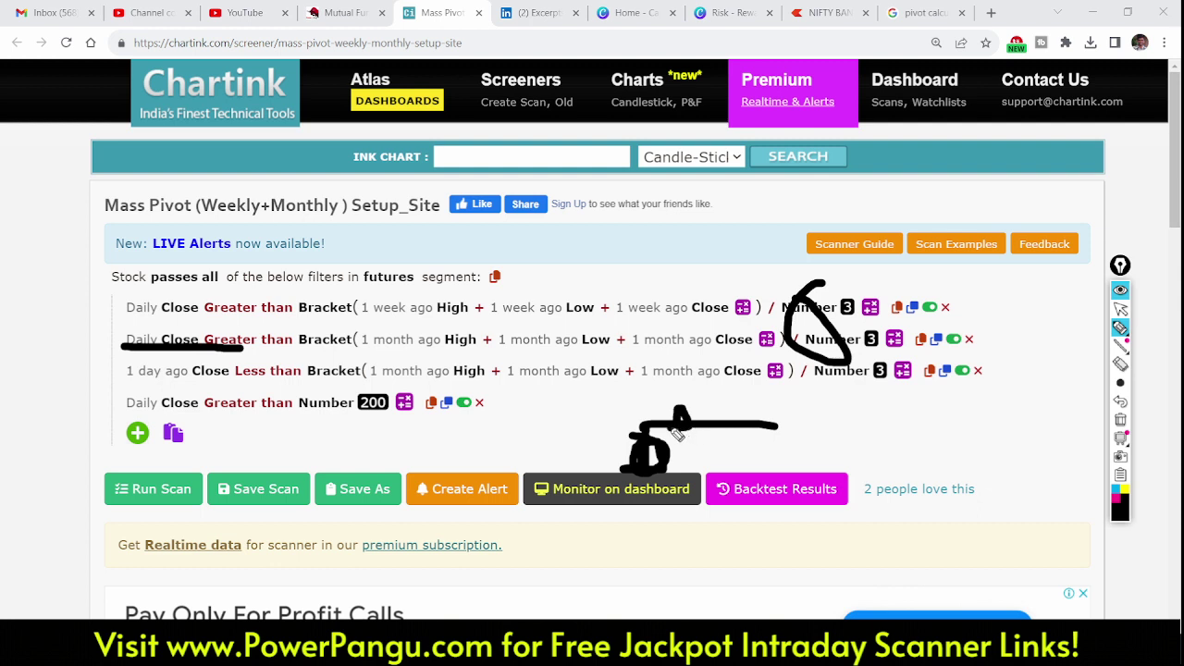
{"action": "key", "text": "Delete"}
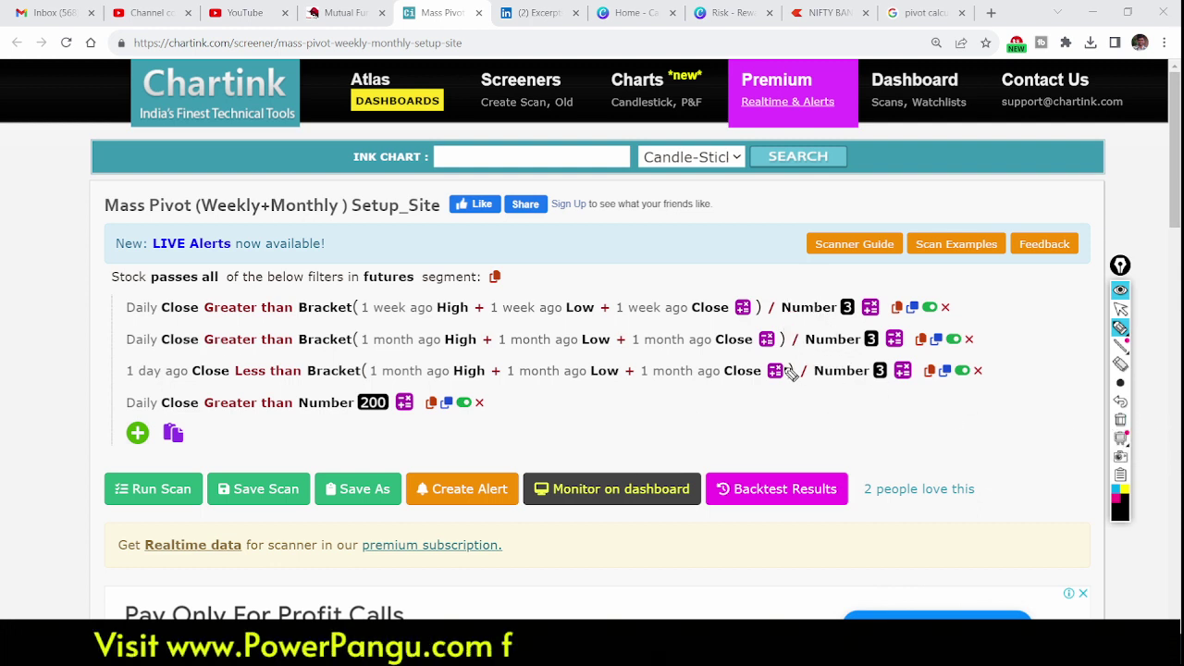
{"action": "mouse_move", "coordinate": [675, 413]}
{"action": "left_mouse_down"}
{"action": "mouse_move", "coordinate": [582, 428]}
{"action": "mouse_move", "coordinate": [898, 419]}
{"action": "left_mouse_up"}
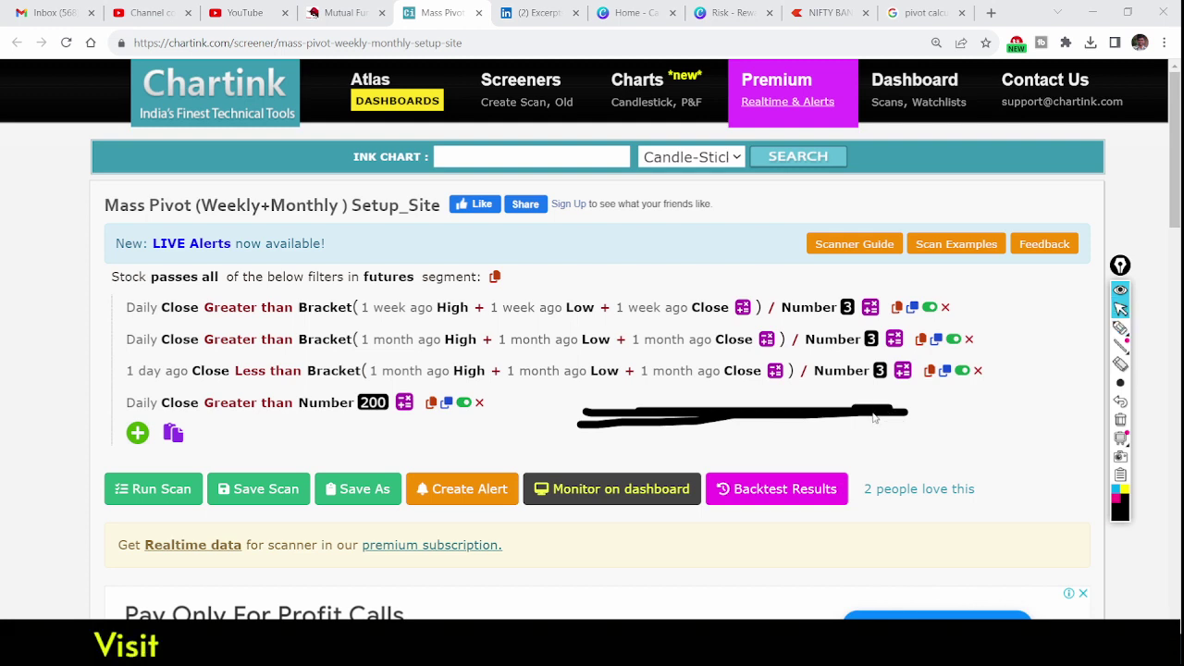
{"action": "key", "text": "Escape"}
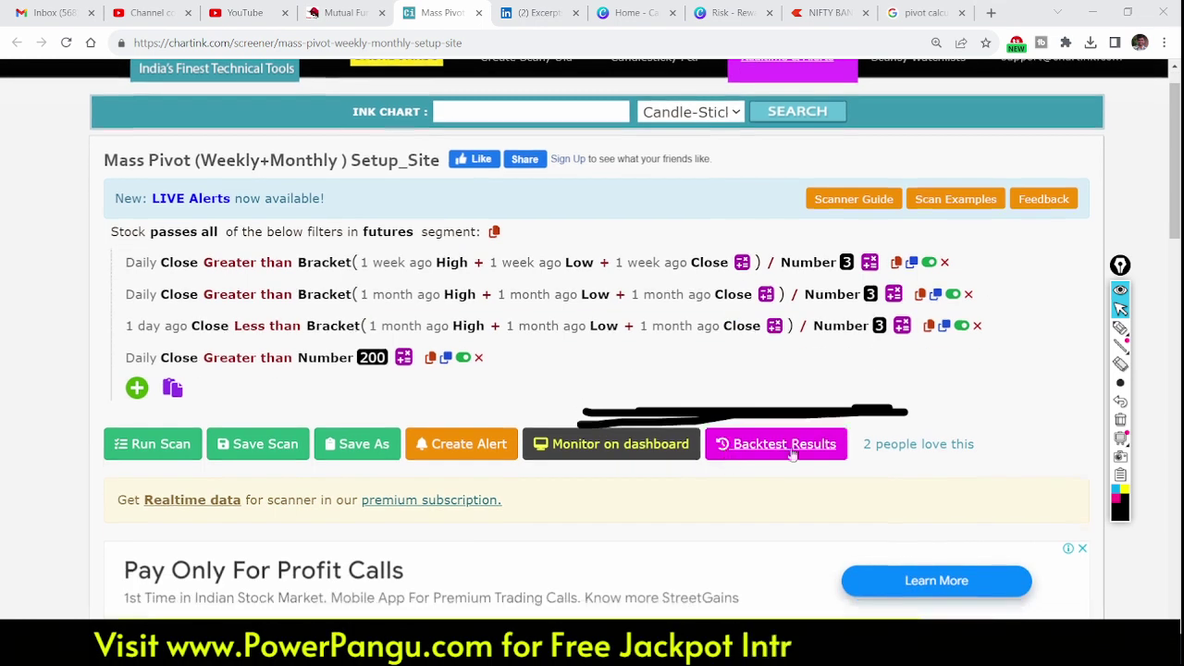
Scroll to the backtest chart, check today's date, and select the Nov 1, 2023 bar
{"action": "scroll", "coordinate": [924, 370], "scroll_direction": "down", "scroll_amount": 1}
{"action": "left_click", "coordinate": [1120, 421]}
{"action": "scroll", "coordinate": [878, 438], "scroll_direction": "down", "scroll_amount": 15}
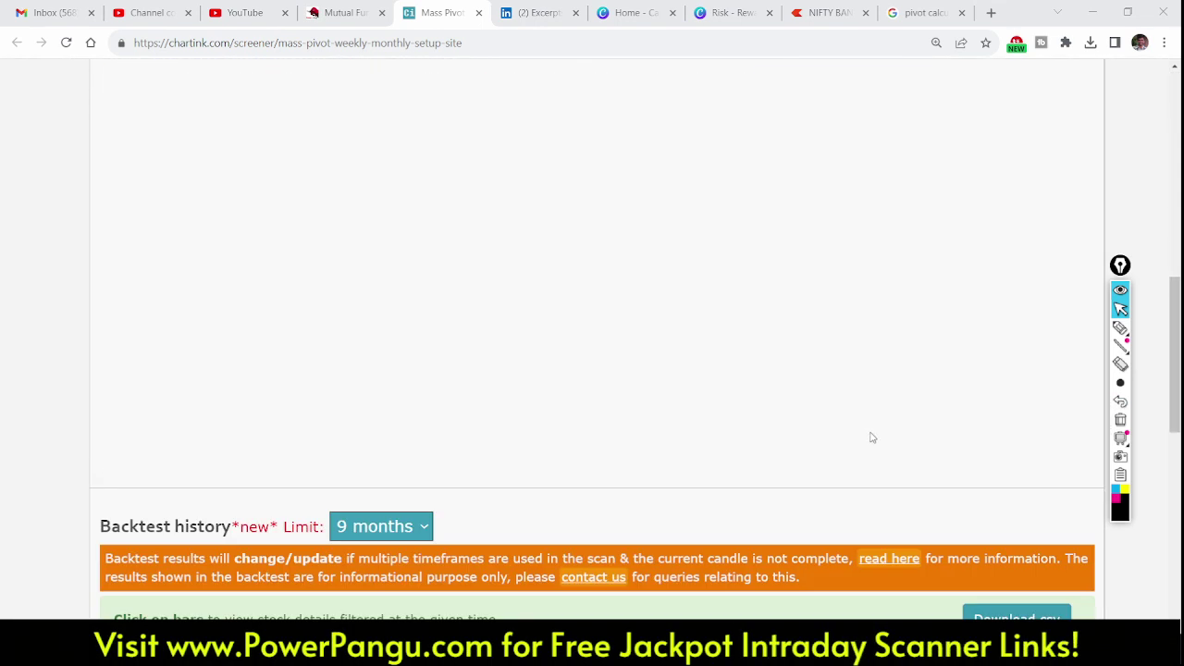
{"action": "scroll", "coordinate": [1155, 338], "scroll_direction": "down", "scroll_amount": 6}
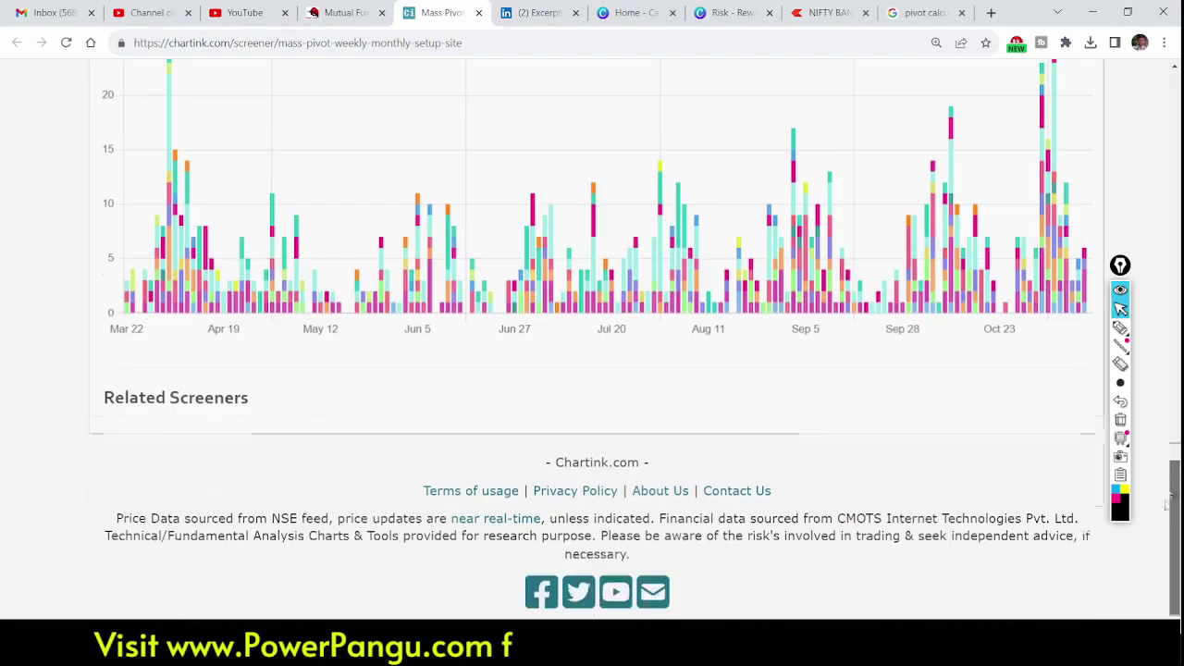
{"action": "left_click_drag", "start_coordinate": [1120, 305], "coordinate": [8, 356]}
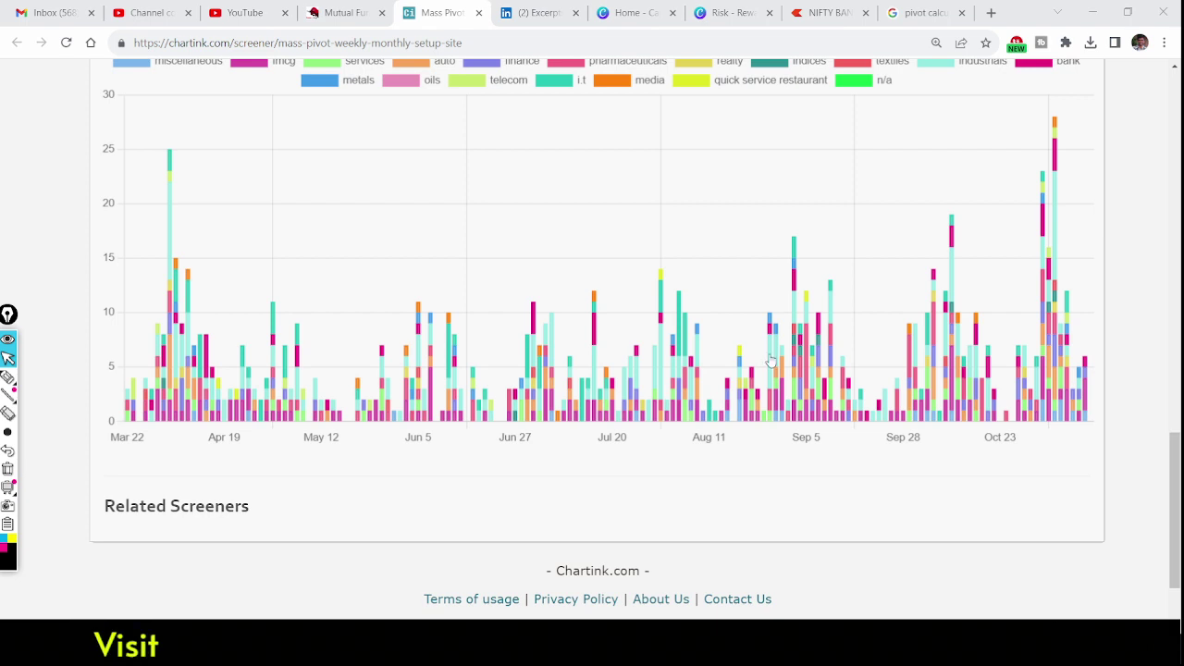
{"action": "key", "text": "super+alt+d"}
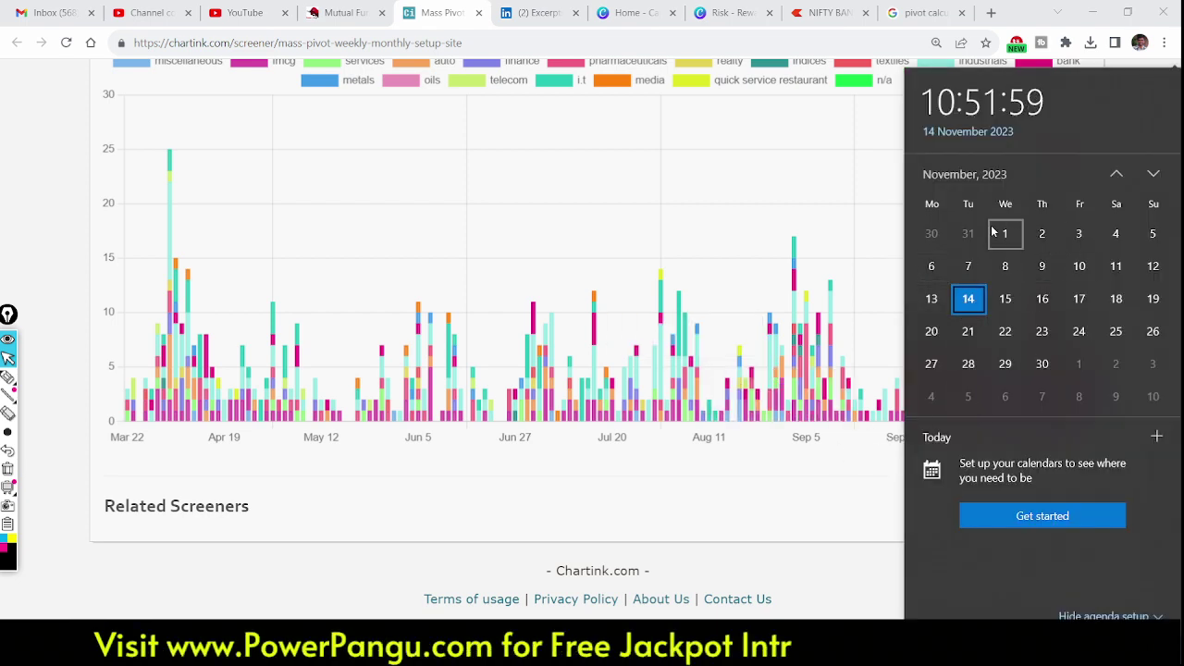
{"action": "left_click", "coordinate": [883, 490]}
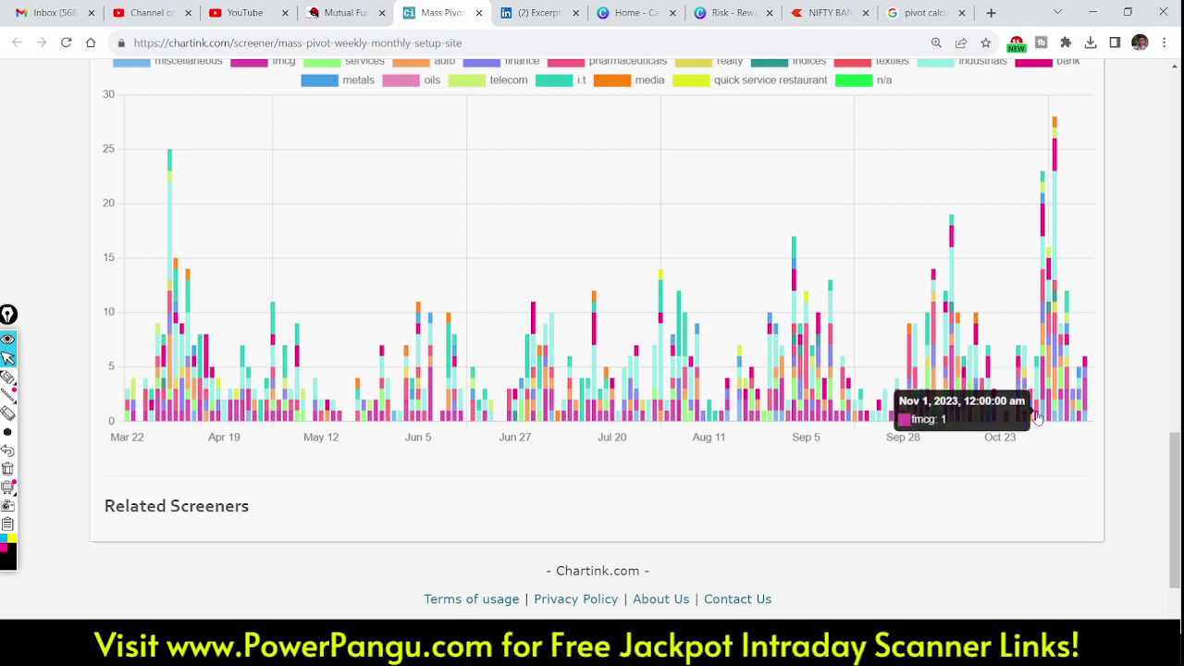
{"action": "left_click", "coordinate": [1037, 418]}
Circle the Date column of the 01-11-2023 results, clear the ink, and select the HINDPETRO symbol text
{"action": "scroll", "coordinate": [347, 365], "scroll_direction": "up", "scroll_amount": 2}
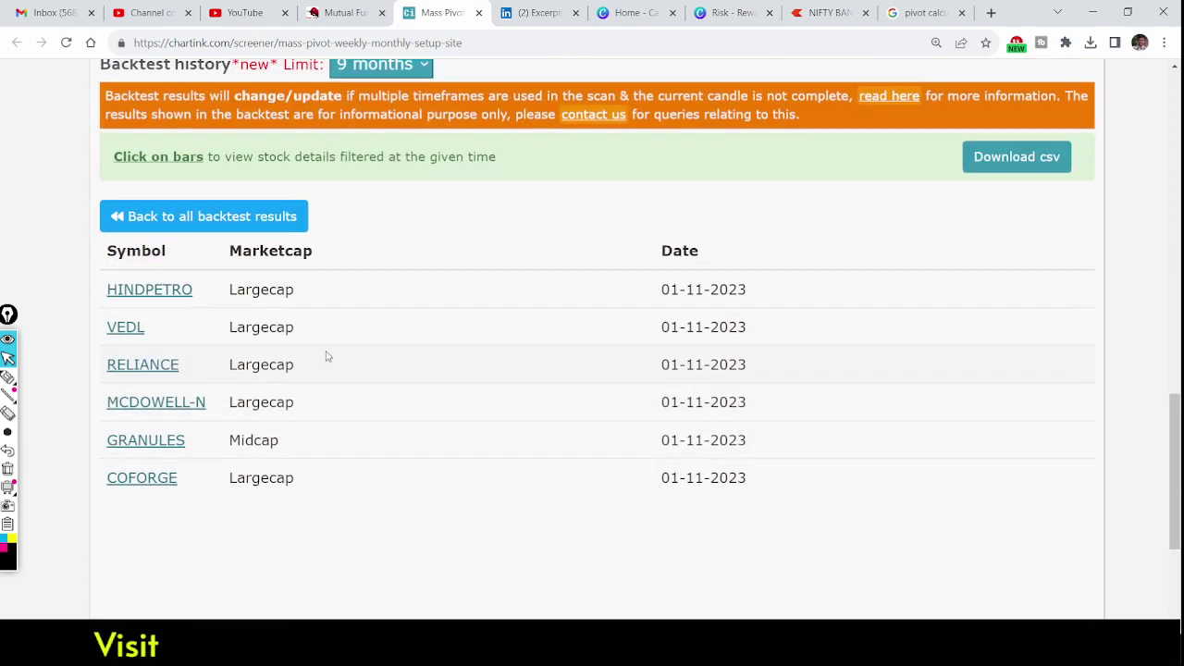
{"action": "left_click_drag", "start_coordinate": [7, 315], "coordinate": [1010, 284]}
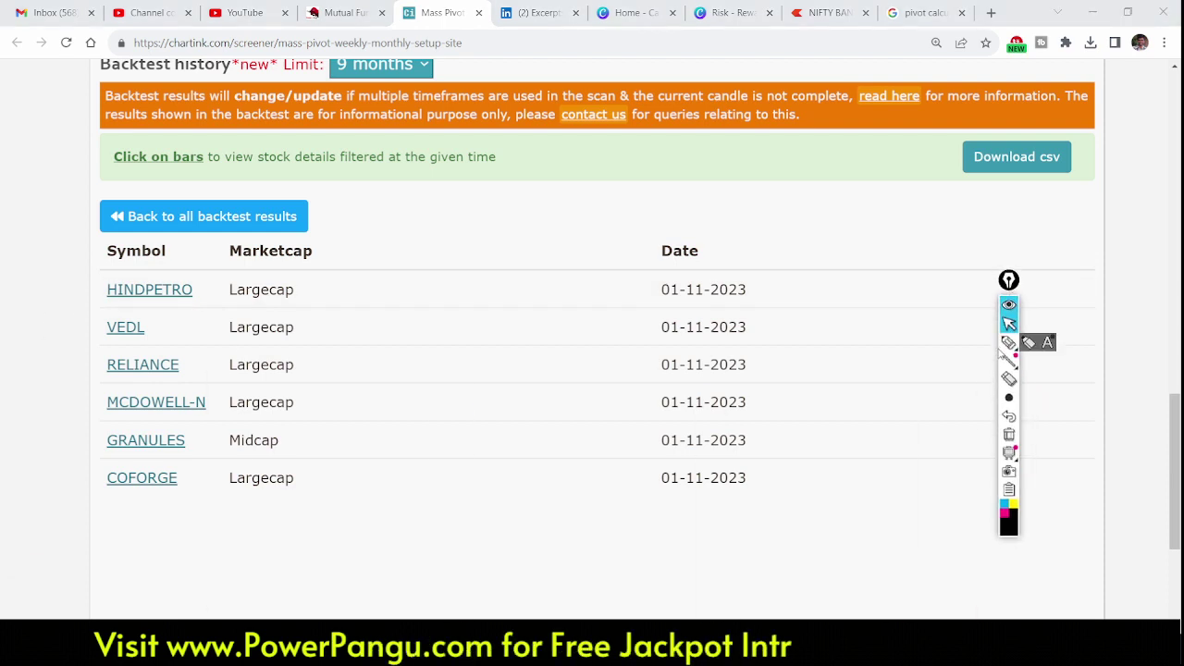
{"action": "left_click", "coordinate": [1009, 342]}
{"action": "mouse_move", "coordinate": [694, 251]}
{"action": "left_mouse_down"}
{"action": "mouse_move", "coordinate": [600, 282]}
{"action": "mouse_move", "coordinate": [869, 416]}
{"action": "mouse_move", "coordinate": [664, 243]}
{"action": "left_mouse_up"}
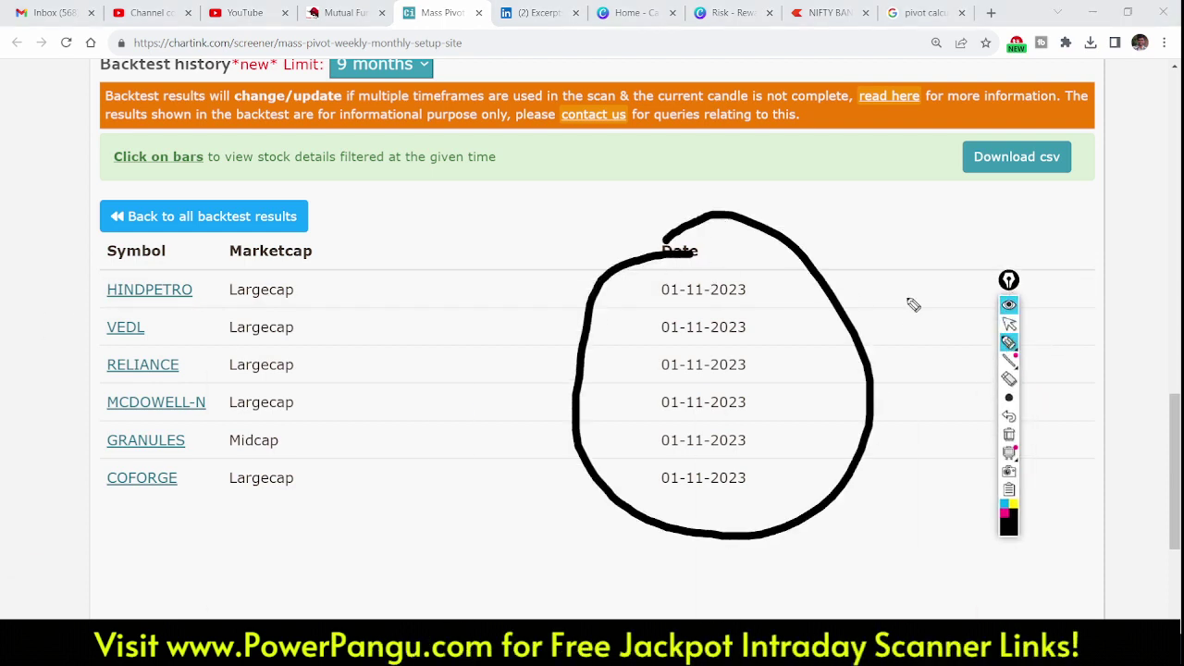
{"action": "mouse_move", "coordinate": [879, 227]}
{"action": "left_mouse_down"}
{"action": "mouse_move", "coordinate": [967, 209]}
{"action": "mouse_move", "coordinate": [897, 276]}
{"action": "mouse_move", "coordinate": [1161, 217]}
{"action": "left_mouse_up"}
{"action": "key", "text": "ctrl+shift+c"}
{"action": "key", "text": "ctrl+shift+1"}
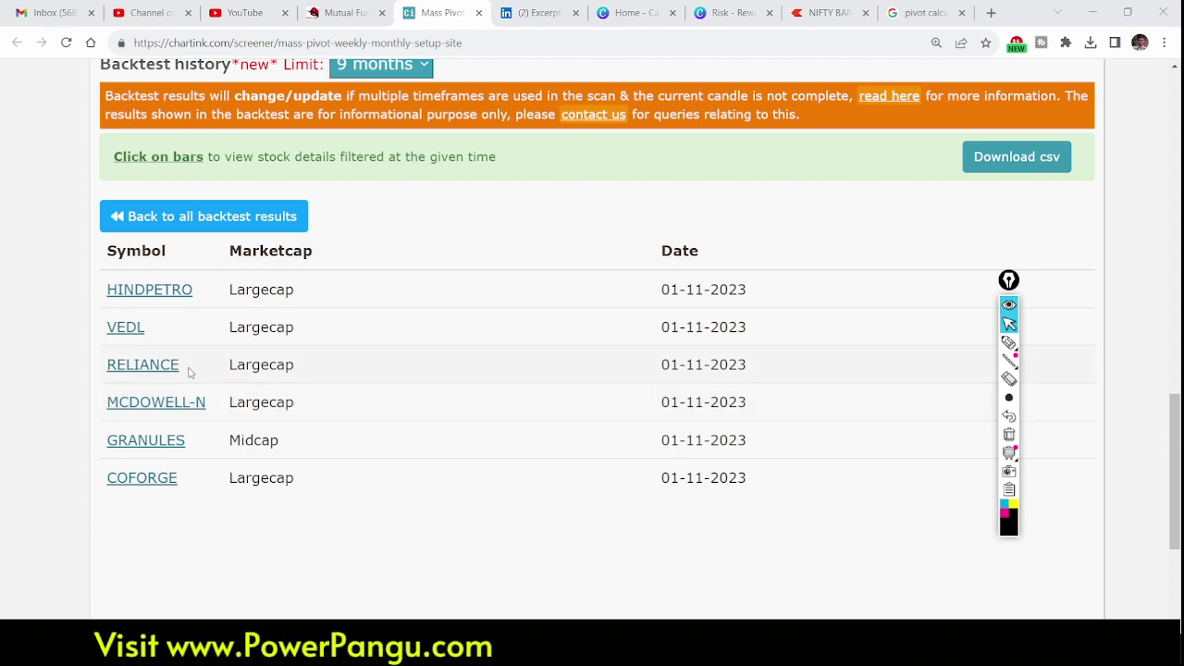
{"action": "left_click_drag", "start_coordinate": [216, 304], "coordinate": [112, 296]}
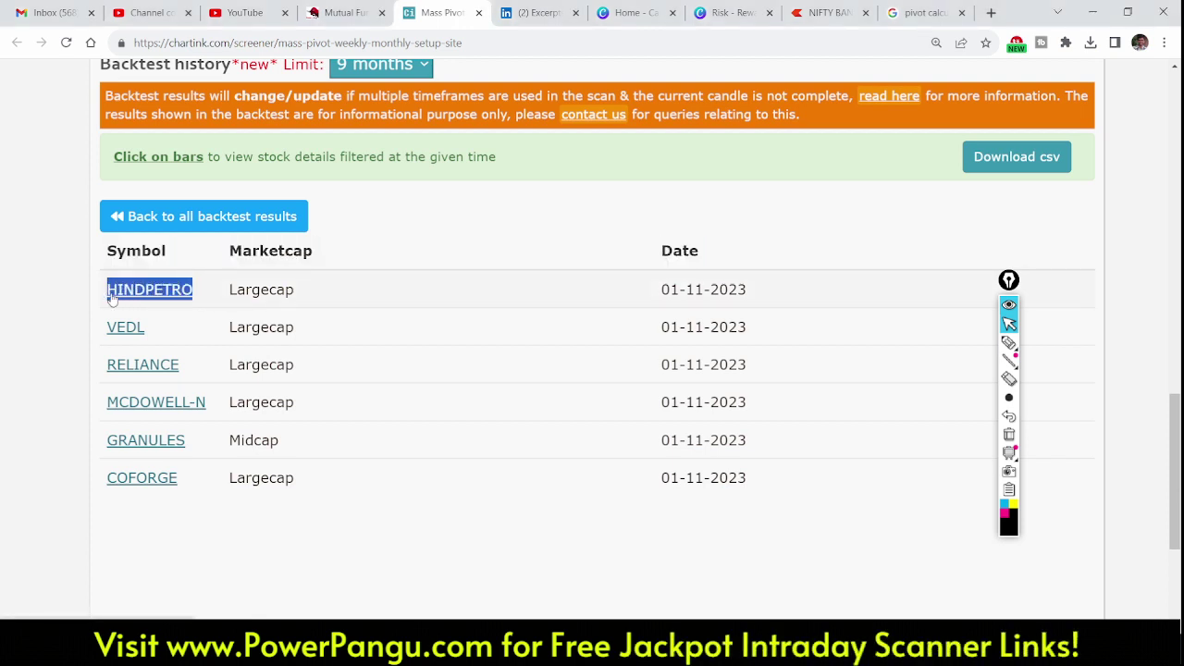
Load the HINDPETRO chart in Zerodha Kite in place of NIFTY BANK
{"action": "left_click", "coordinate": [835, 12]}
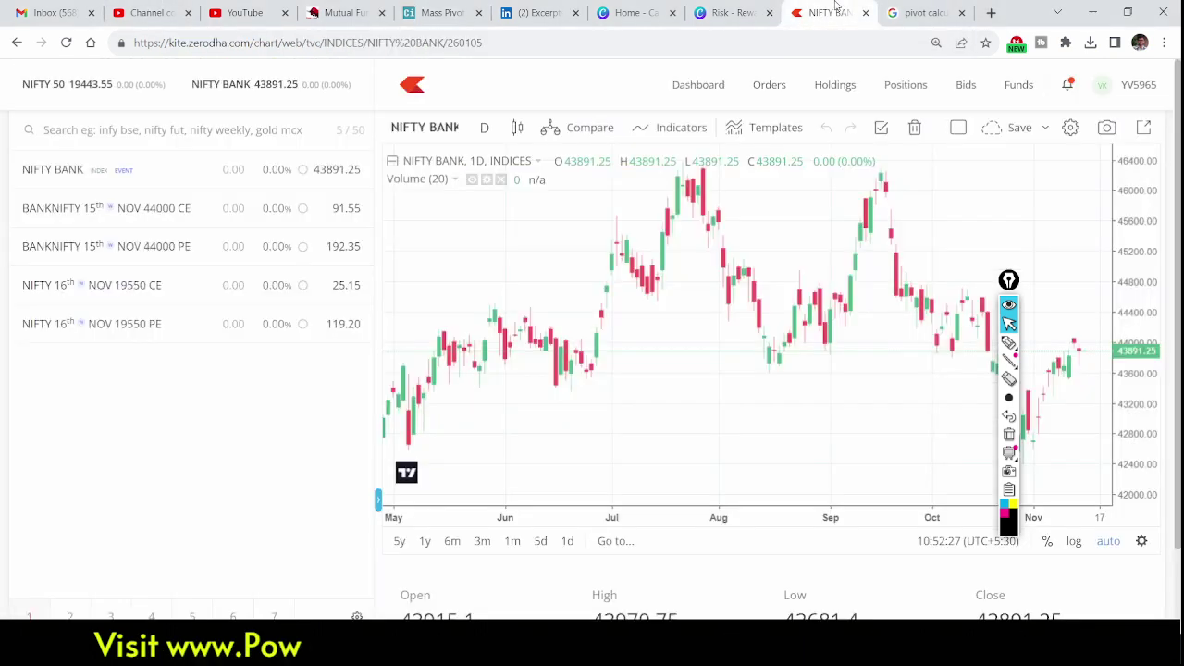
{"action": "left_click", "coordinate": [1143, 129]}
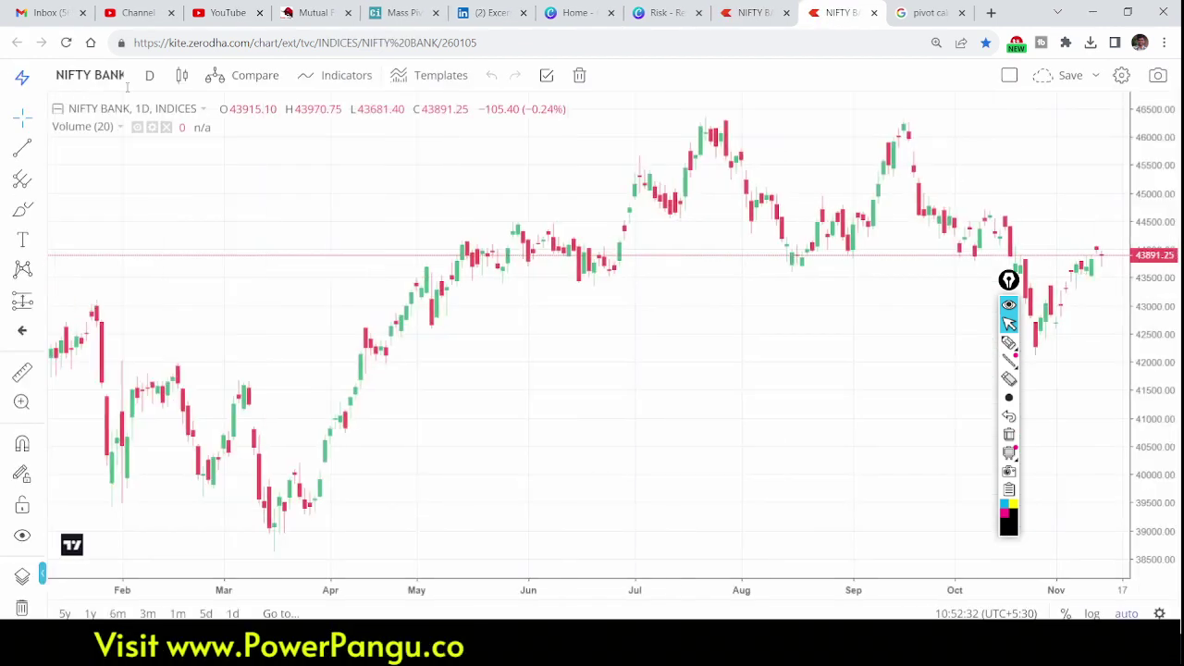
{"action": "left_click", "coordinate": [90, 74]}
{"action": "type", "text": "HINDPETRO"}
{"action": "key", "text": "Return"}
Zoom to recent months, circle the early-November breakout candle and symbol name, then erase the marks
{"action": "scroll", "coordinate": [786, 379], "scroll_direction": "up", "scroll_amount": 3}
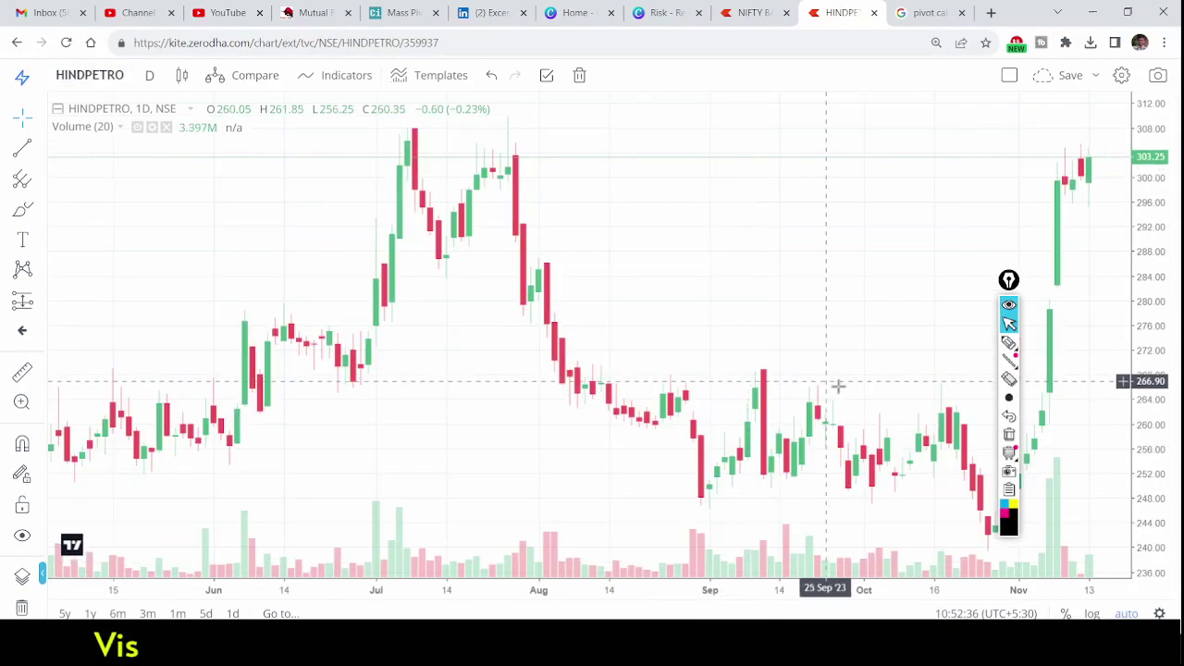
{"action": "left_click_drag", "start_coordinate": [970, 293], "coordinate": [817, 318]}
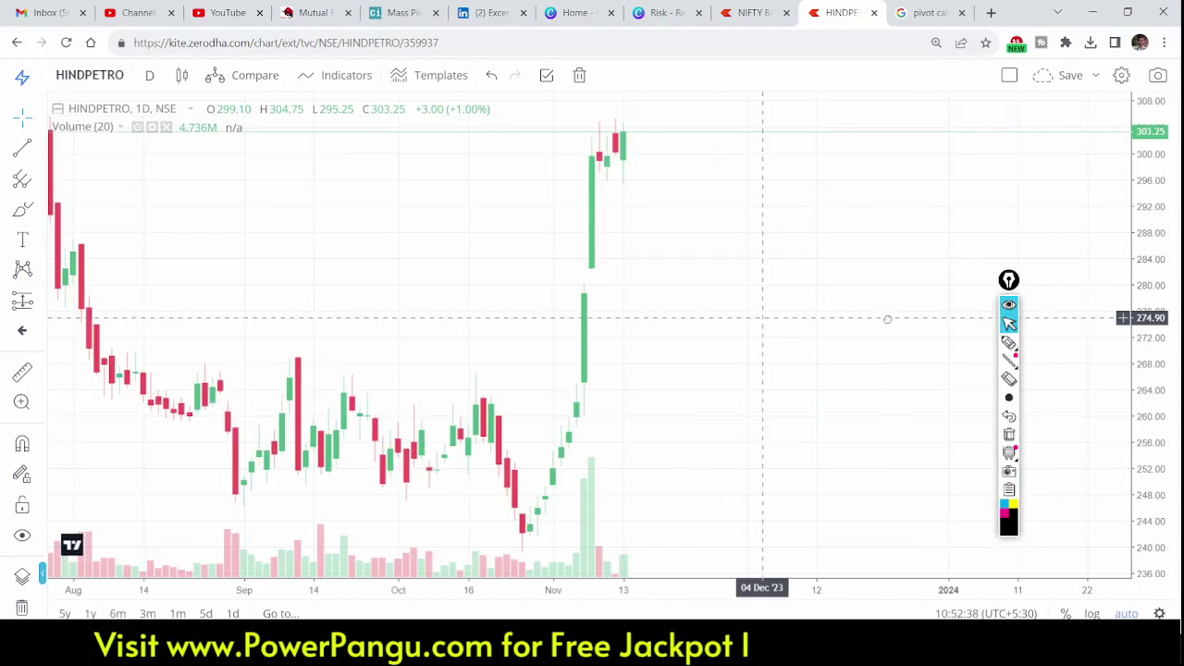
{"action": "scroll", "coordinate": [708, 417], "scroll_direction": "up", "scroll_amount": 2}
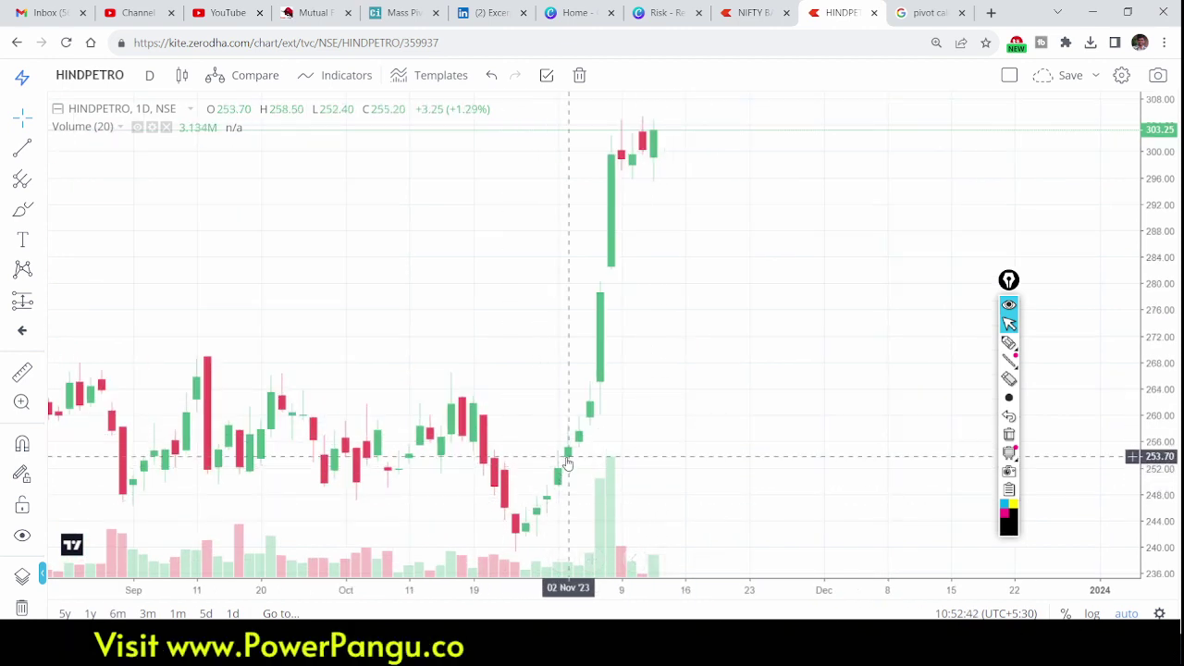
{"action": "left_click", "coordinate": [1008, 342]}
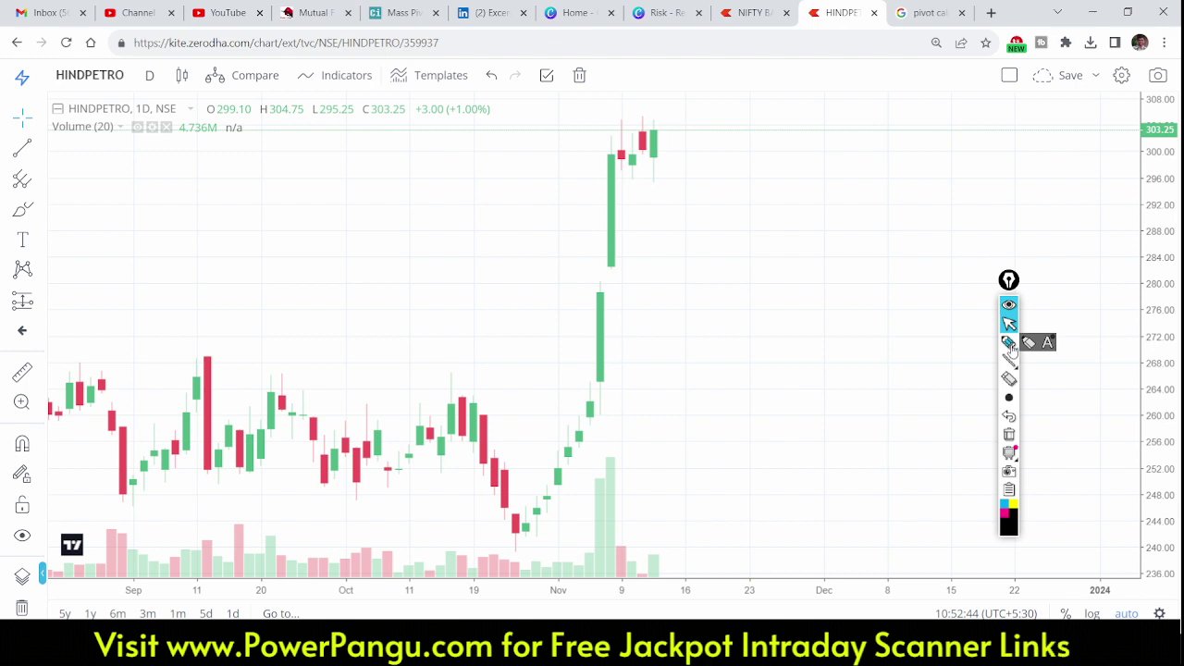
{"action": "left_click_drag", "start_coordinate": [566, 428], "coordinate": [556, 463]}
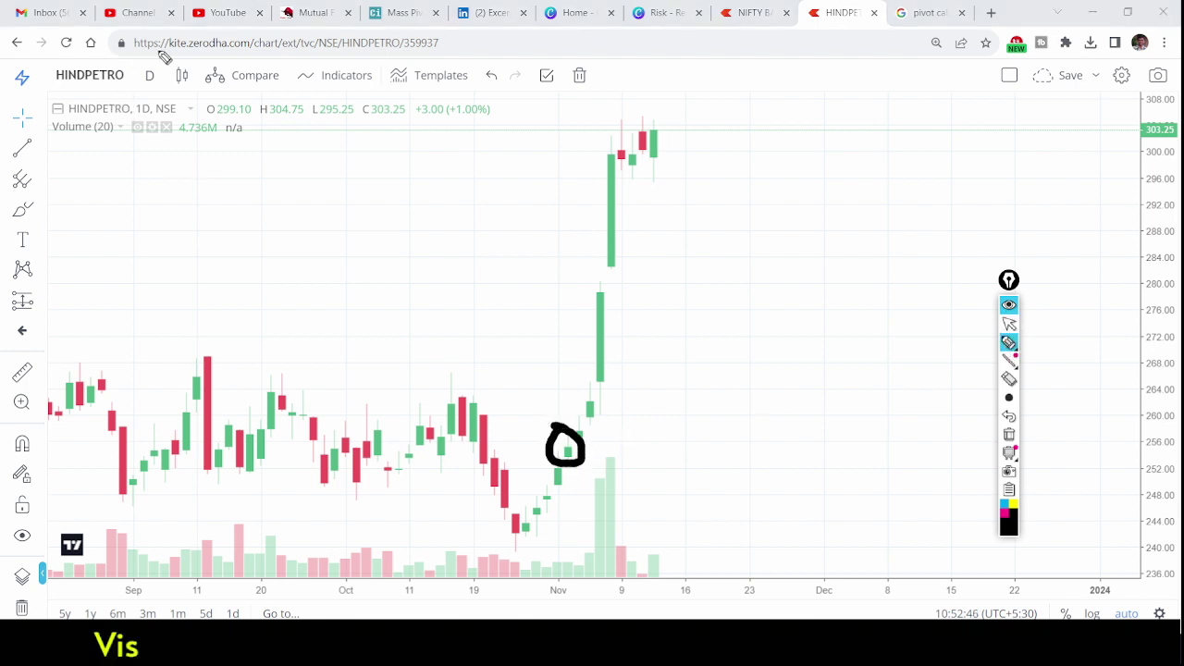
{"action": "left_click_drag", "start_coordinate": [158, 53], "coordinate": [162, 57]}
{"action": "left_click", "coordinate": [1008, 434]}
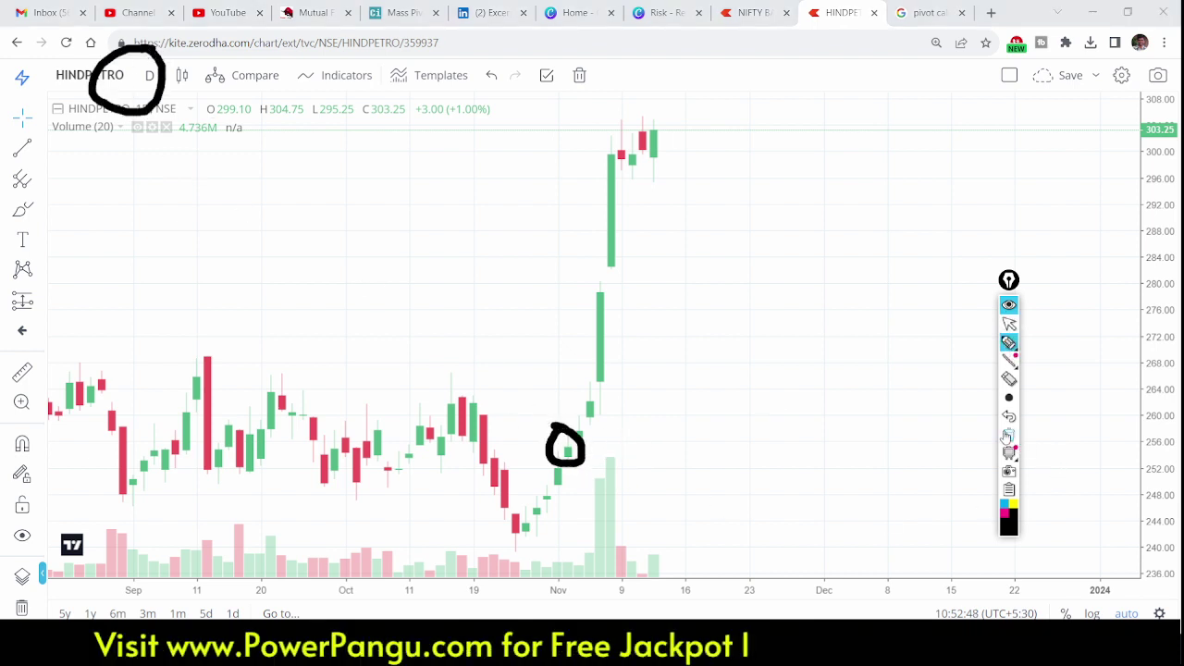
{"action": "left_click", "coordinate": [1008, 323]}
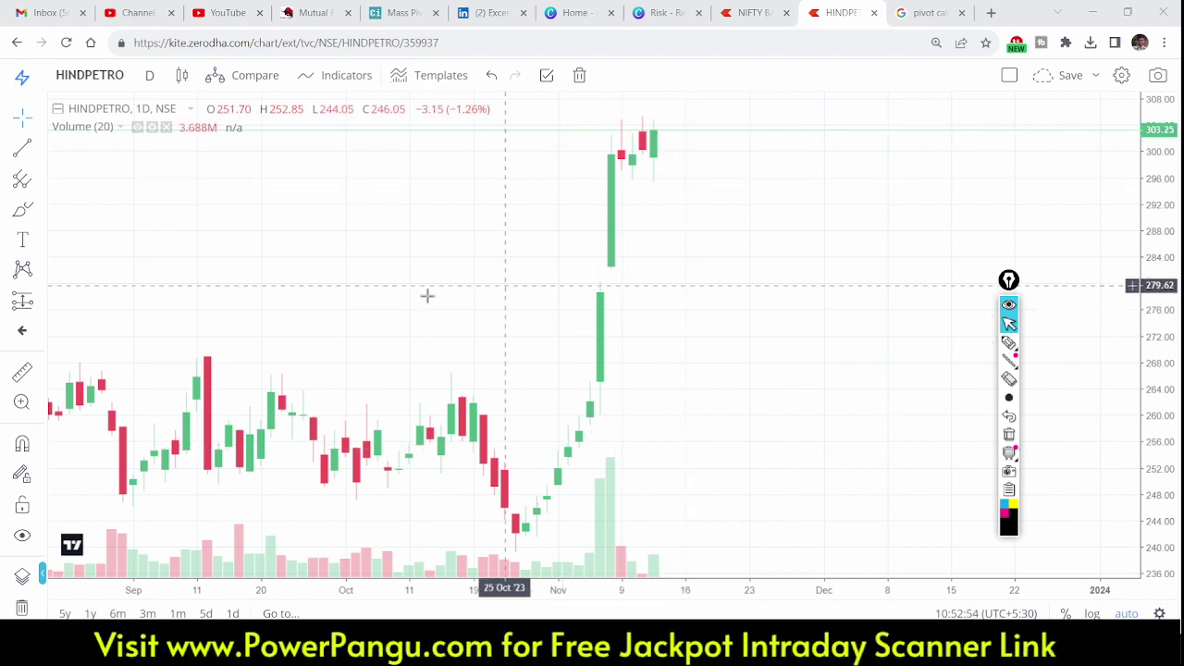
Launch Calculator via 'calc' search and divide 10,000 by 254 to get about 39 shares
{"action": "key", "text": "super"}
{"action": "type", "text": "calc"}
{"action": "key", "text": "Return"}
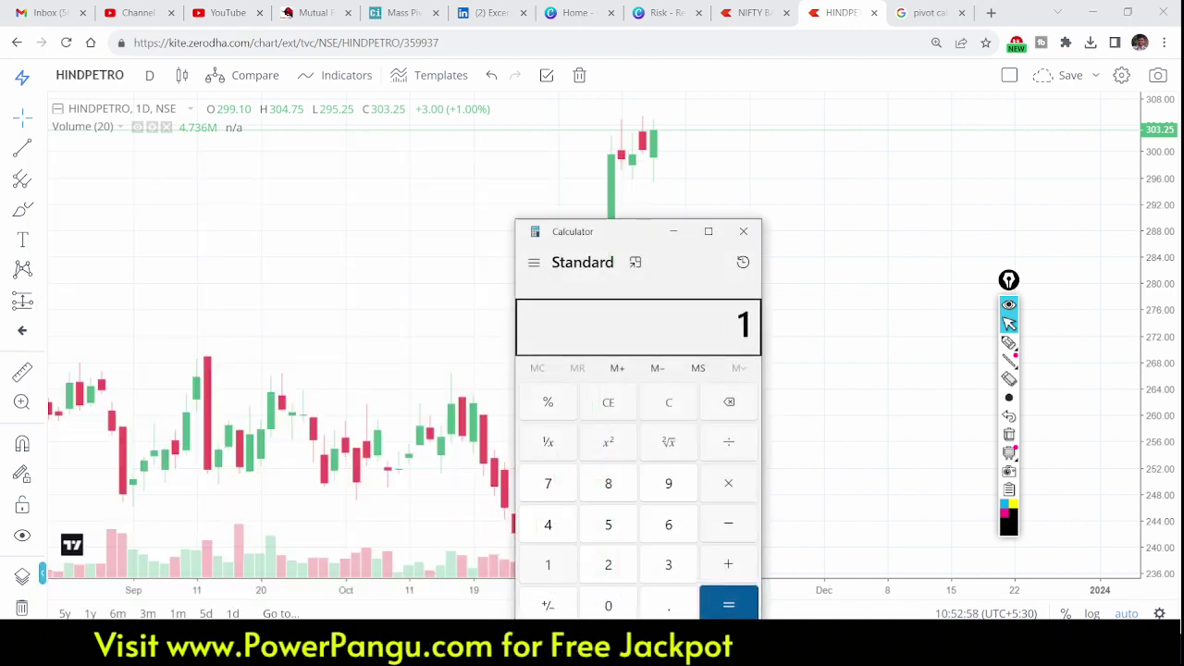
{"action": "type", "text": "10,000"}
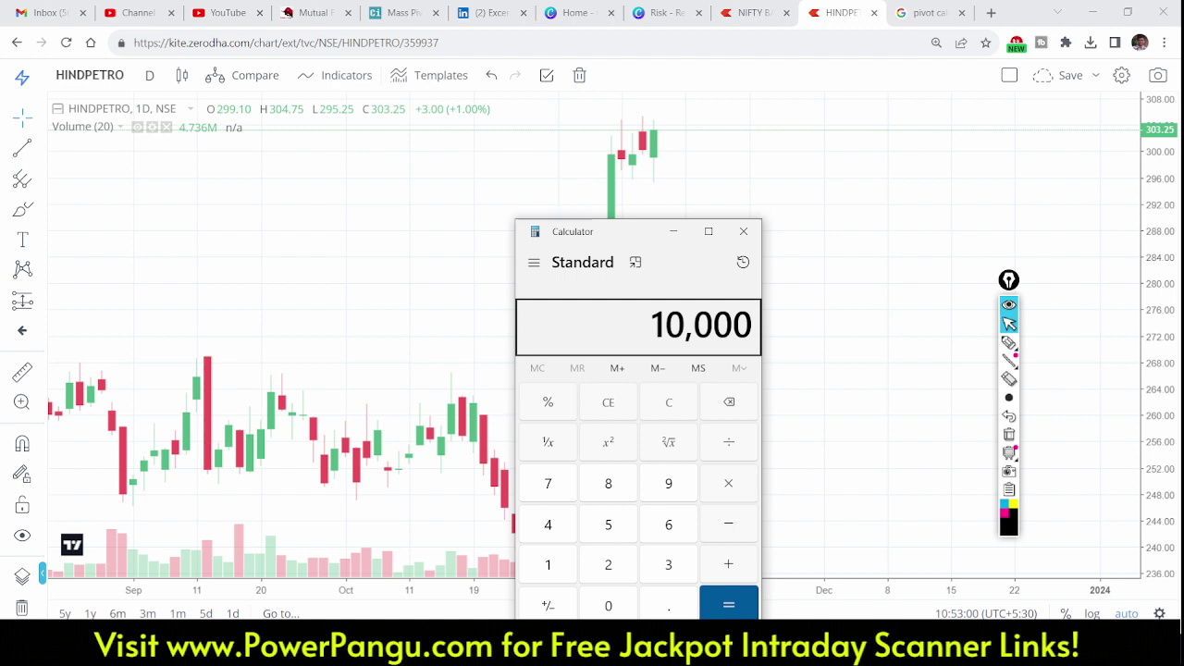
{"action": "left_click", "coordinate": [739, 449]}
{"action": "type", "text": "254"}
{"action": "key", "text": "Return"}
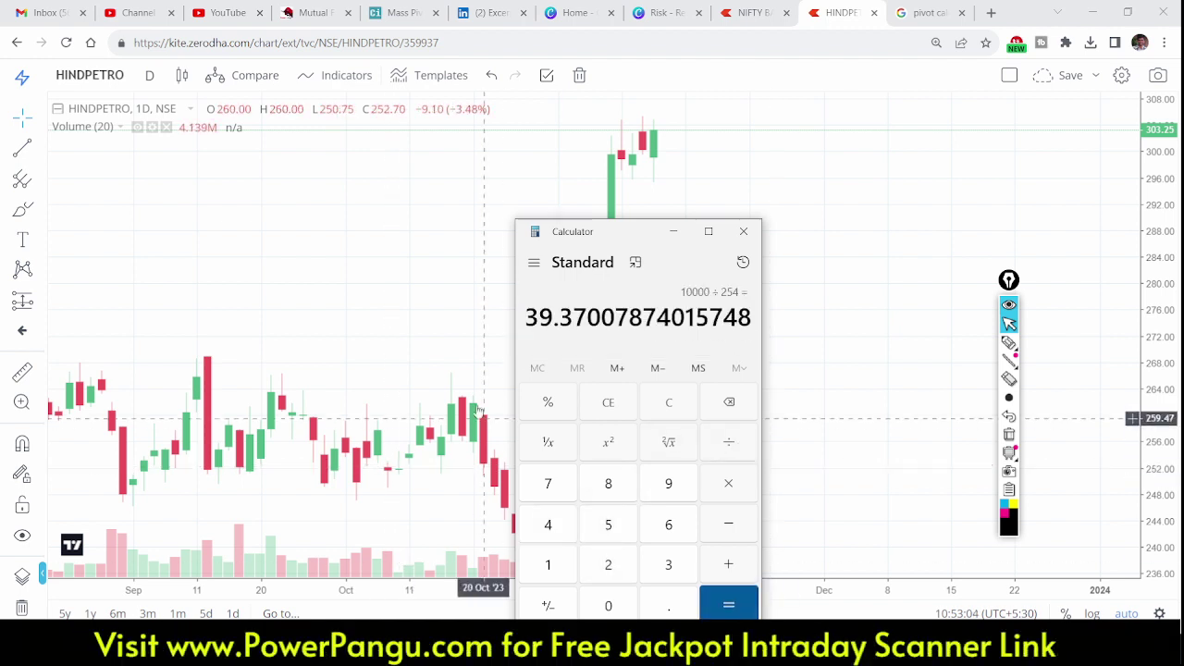
Clear the calculator and multiply 39 by 50 to get 1,950, placing it beside the candles
{"action": "left_click", "coordinate": [670, 402]}
{"action": "type", "text": "39"}
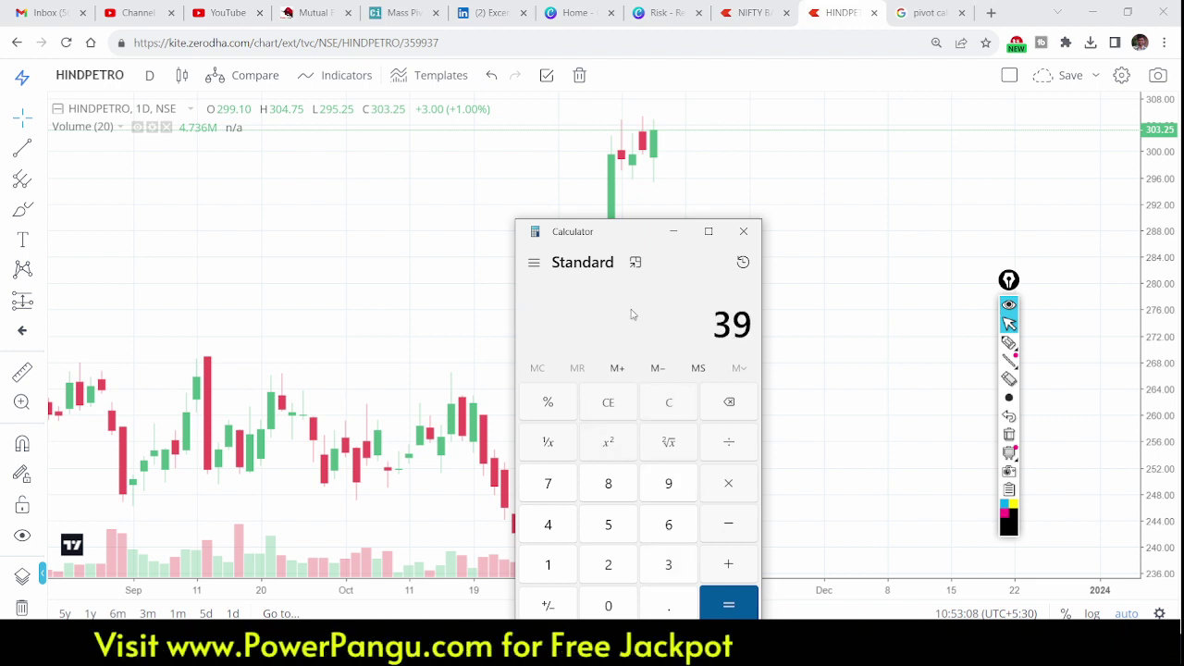
{"action": "left_click_drag", "start_coordinate": [650, 232], "coordinate": [130, 174]}
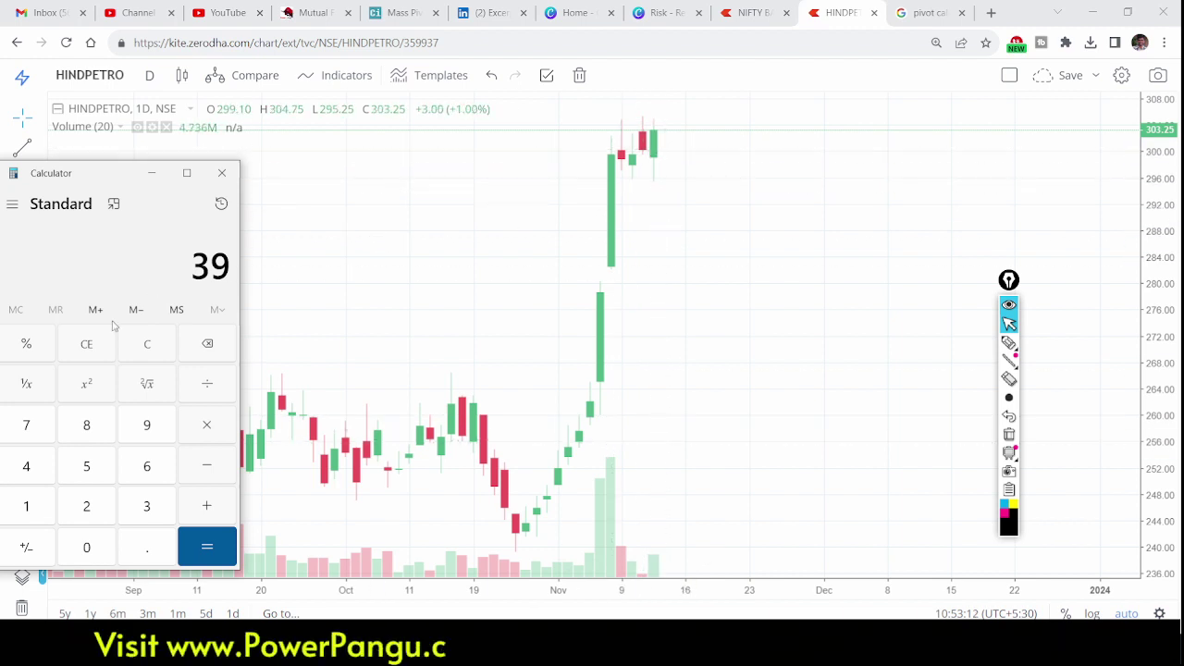
{"action": "left_click", "coordinate": [225, 430]}
{"action": "type", "text": "50"}
{"action": "key", "text": "Return"}
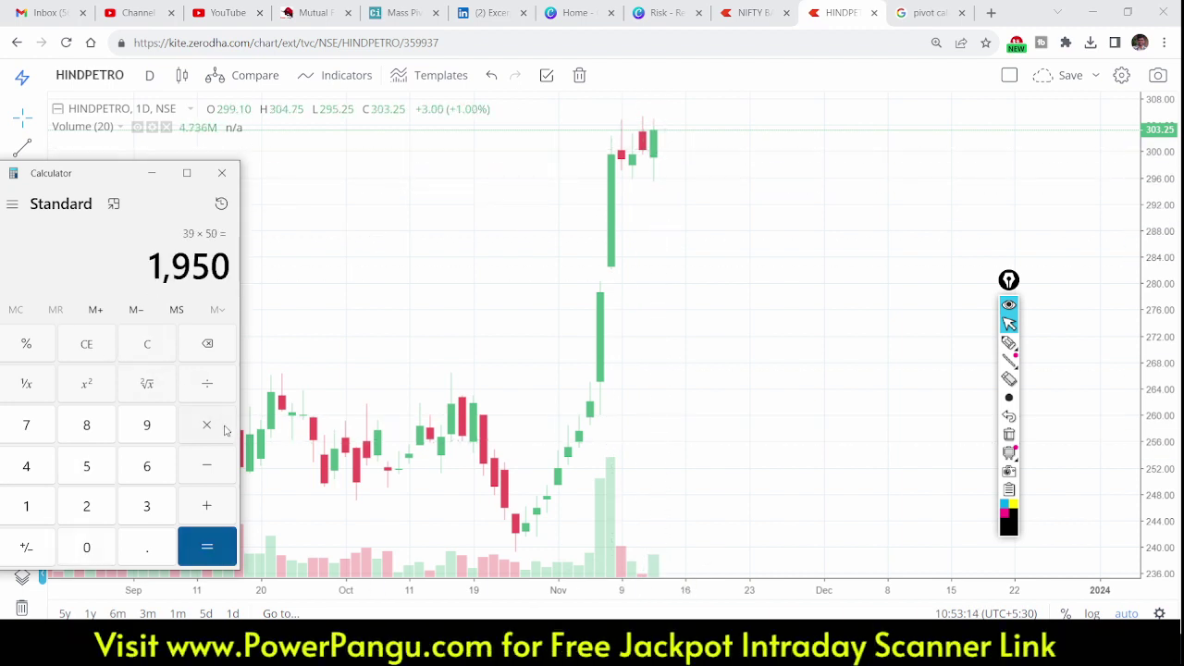
{"action": "left_click_drag", "start_coordinate": [101, 170], "coordinate": [750, 236]}
Circle and erase the 1,950 result, then select the Chartink backtest rows down to VEDL
{"action": "left_click", "coordinate": [1009, 342]}
{"action": "mouse_move", "coordinate": [878, 305]}
{"action": "left_mouse_down"}
{"action": "mouse_move", "coordinate": [842, 309]}
{"action": "mouse_move", "coordinate": [957, 391]}
{"action": "mouse_move", "coordinate": [869, 313]}
{"action": "left_mouse_up"}
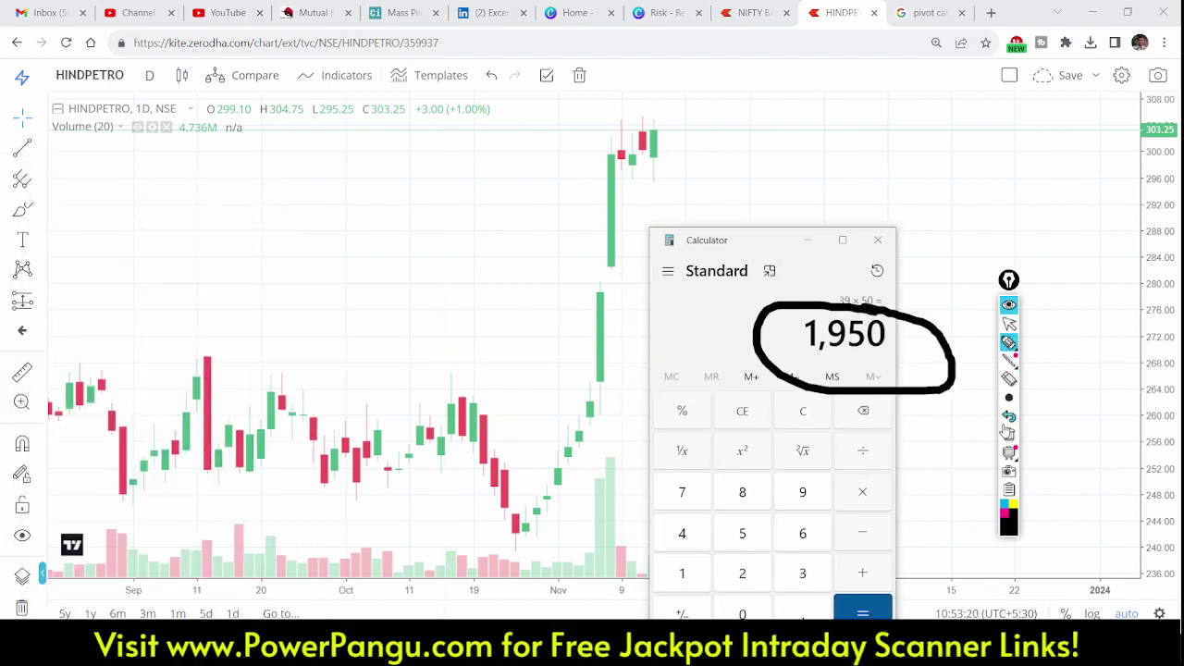
{"action": "left_click", "coordinate": [1008, 434]}
{"action": "left_click", "coordinate": [1008, 323]}
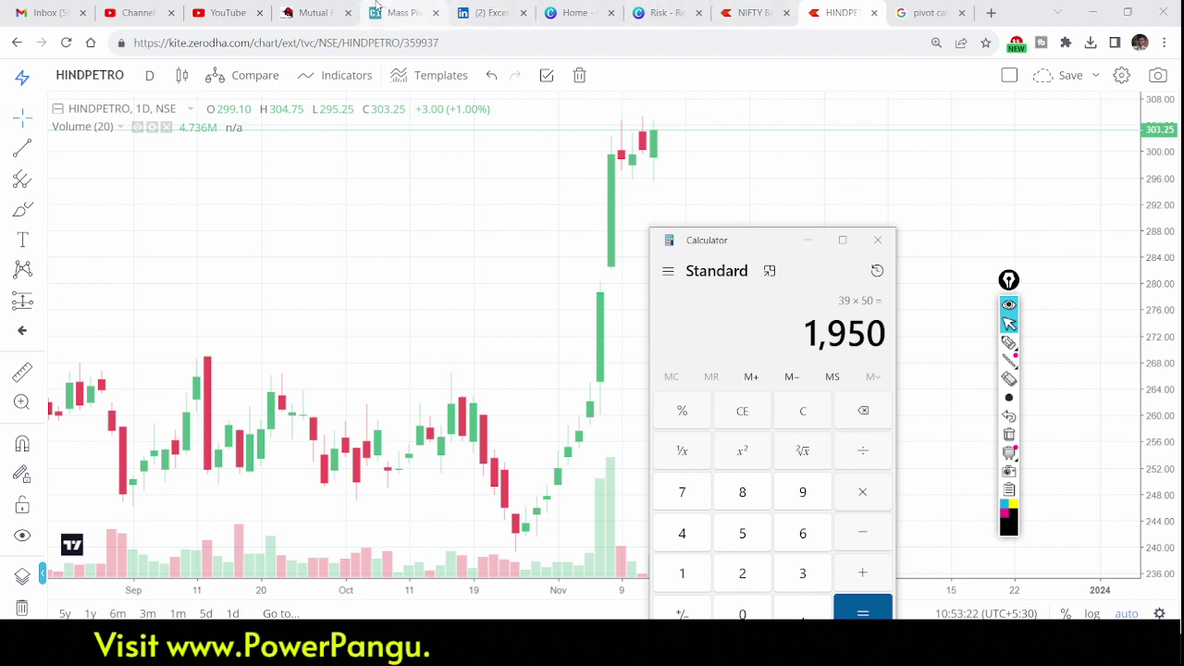
{"action": "left_click", "coordinate": [376, 8]}
{"action": "left_click_drag", "start_coordinate": [148, 333], "coordinate": [113, 325]}
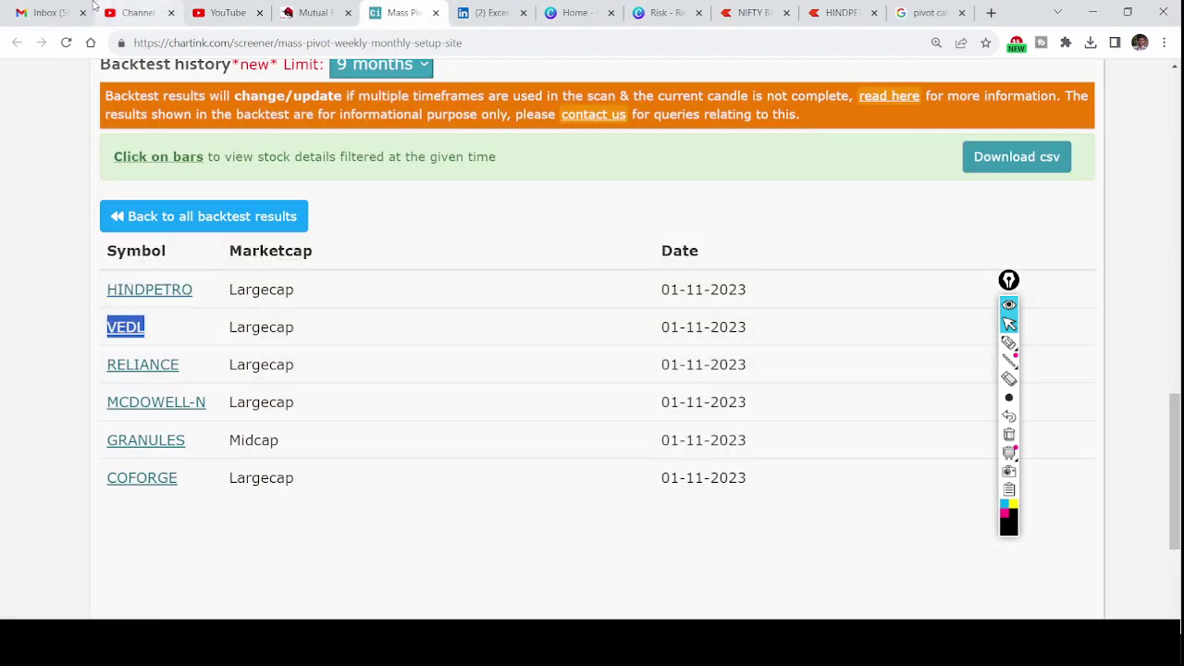
Replace HINDPETRO with the VEDL daily NSE chart in Kite, zoomed out from August
{"action": "mouse_move", "coordinate": [855, 11]}
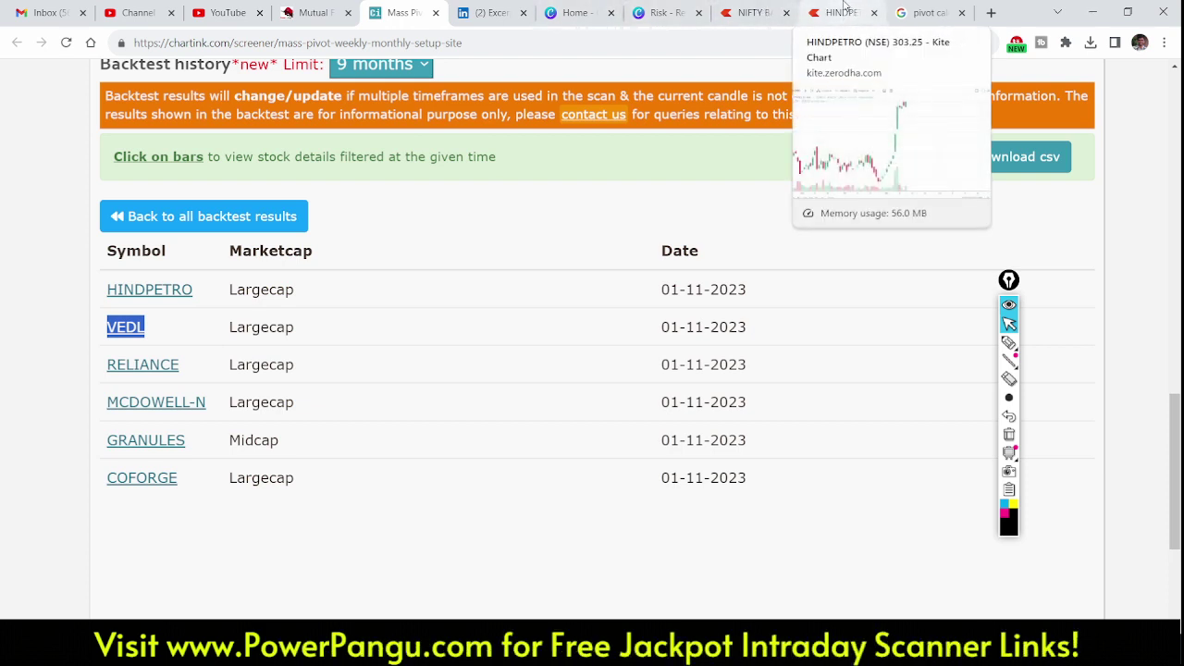
{"action": "left_click", "coordinate": [843, 12]}
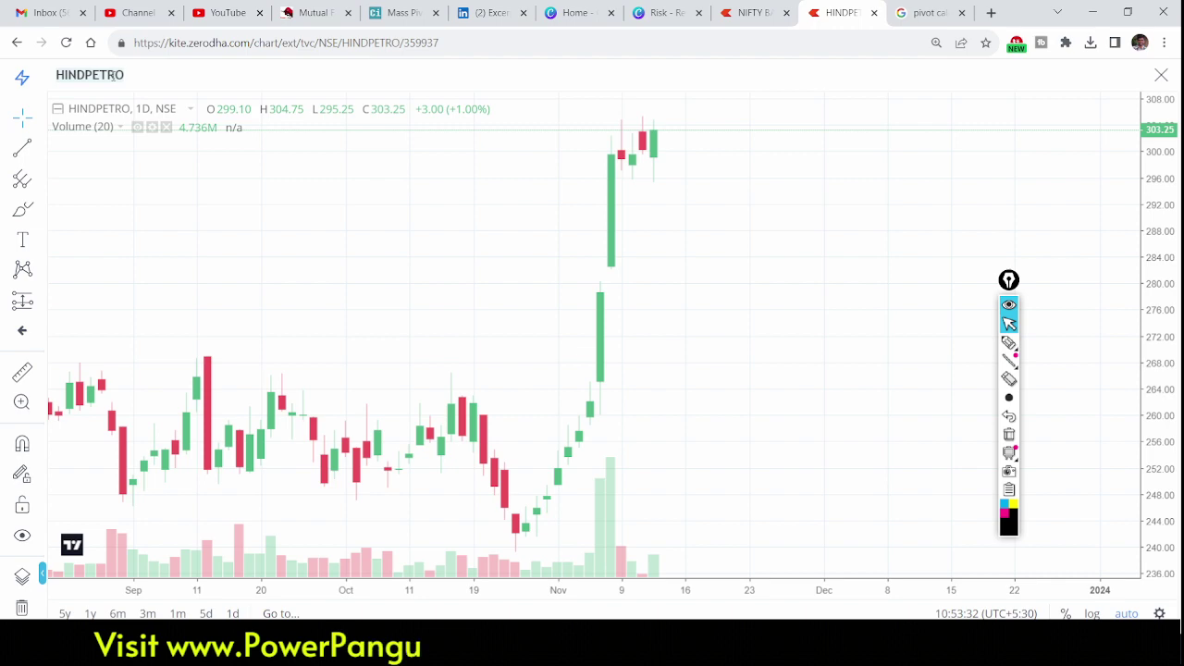
{"action": "type", "text": "VEDL"}
{"action": "left_click", "coordinate": [198, 132]}
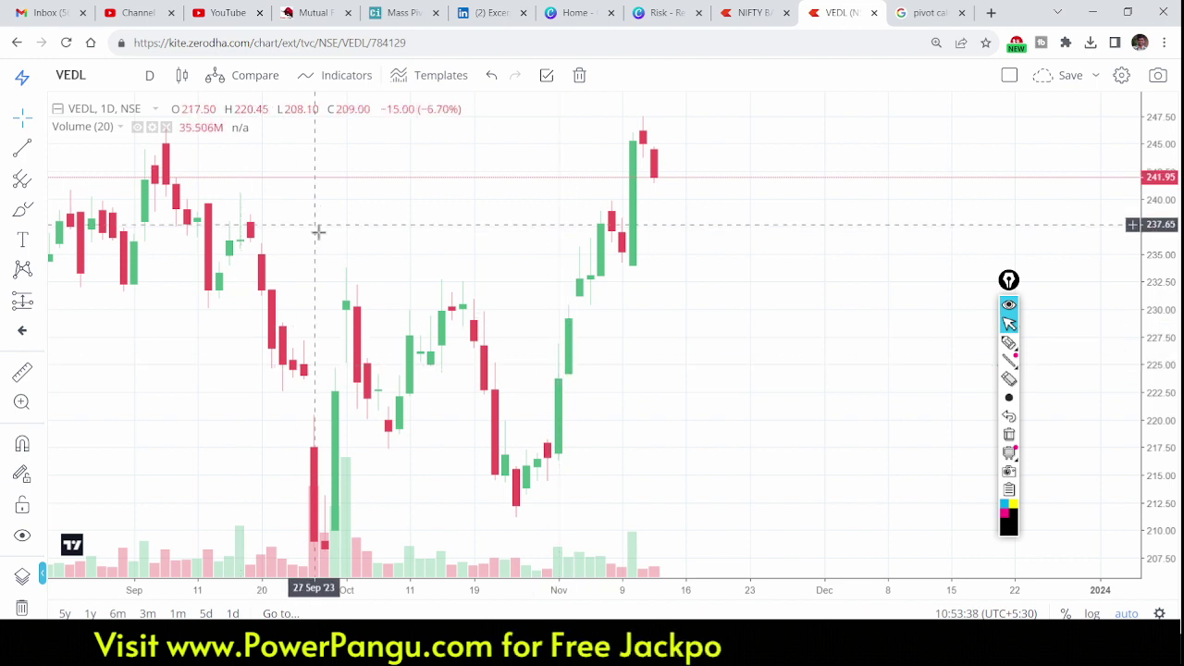
{"action": "scroll", "coordinate": [727, 410], "scroll_direction": "down", "scroll_amount": 2}
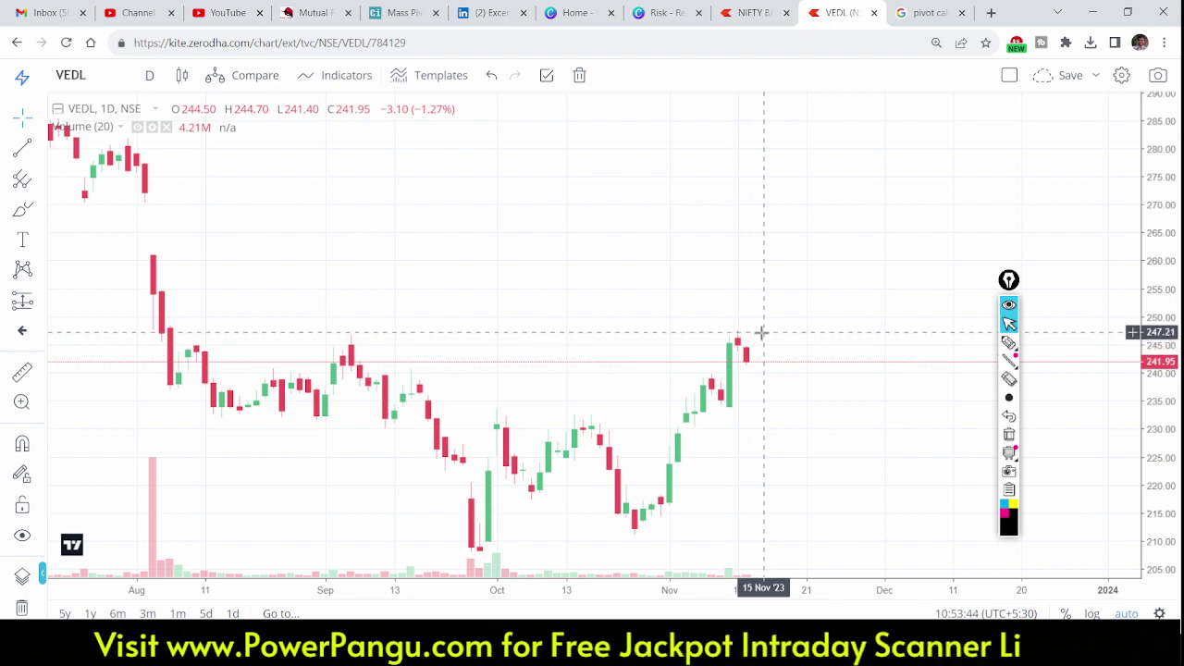
Calculate 10000 ÷ 224 ≈ 44.64, multiply by 20 for about 892.86, then close Calculator
{"action": "key", "text": "alt+Tab"}
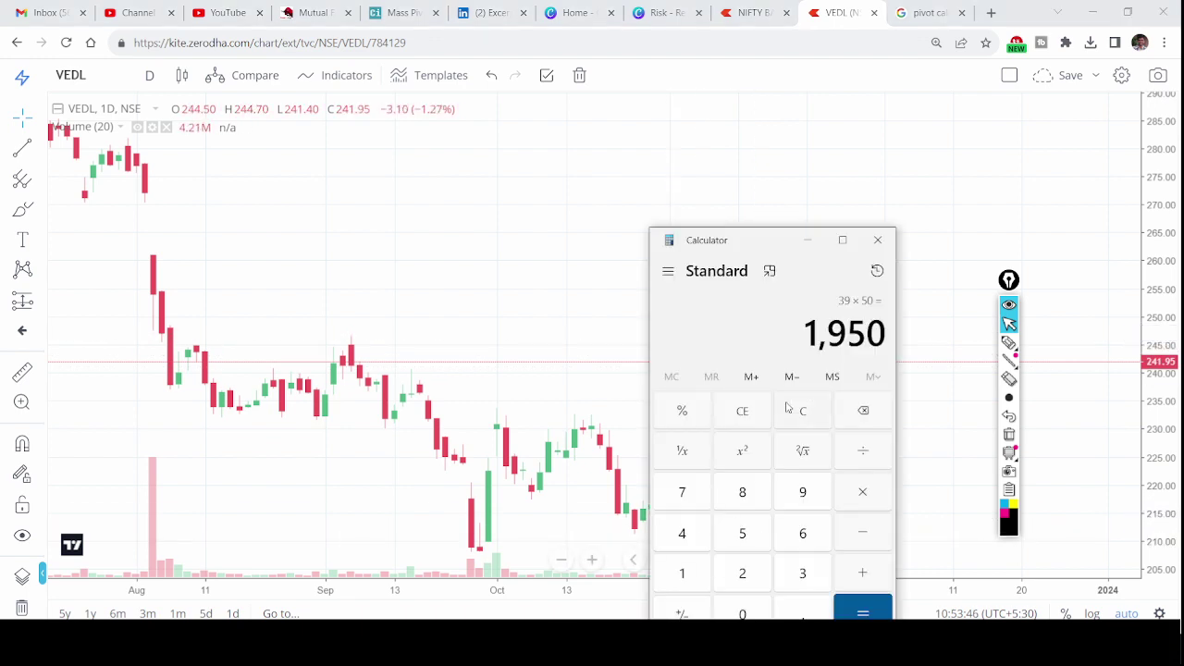
{"action": "key", "text": "Escape"}
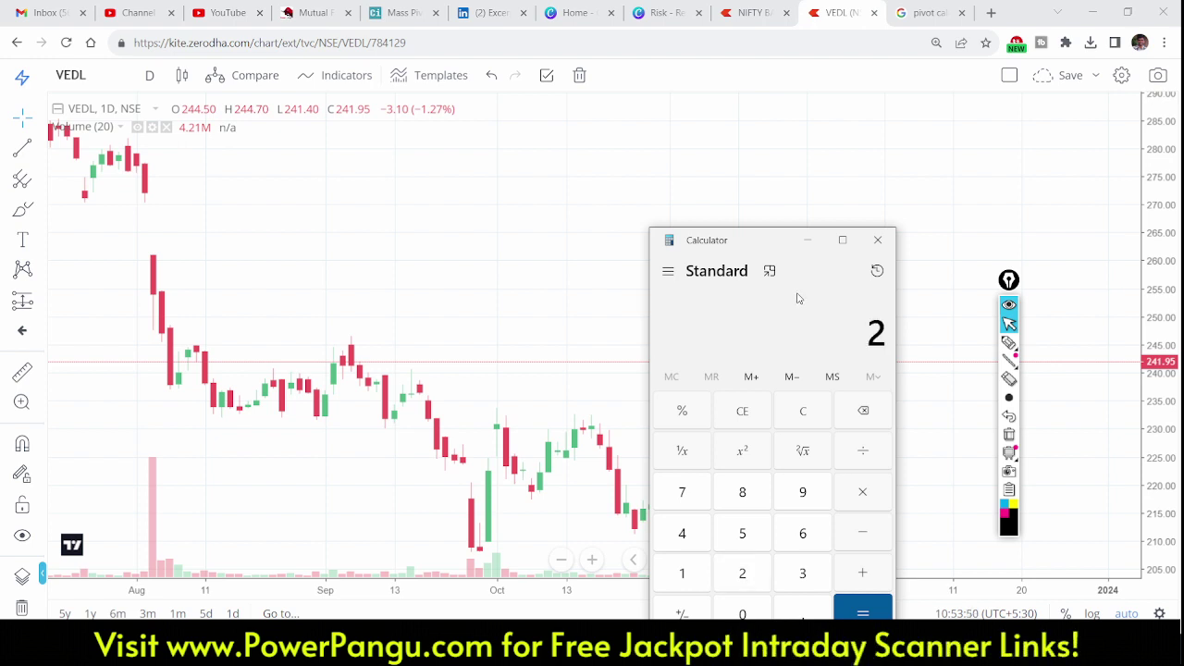
{"action": "key", "text": "BackSpace"}
{"action": "key", "text": "BackSpace"}
{"action": "key", "text": "BackSpace"}
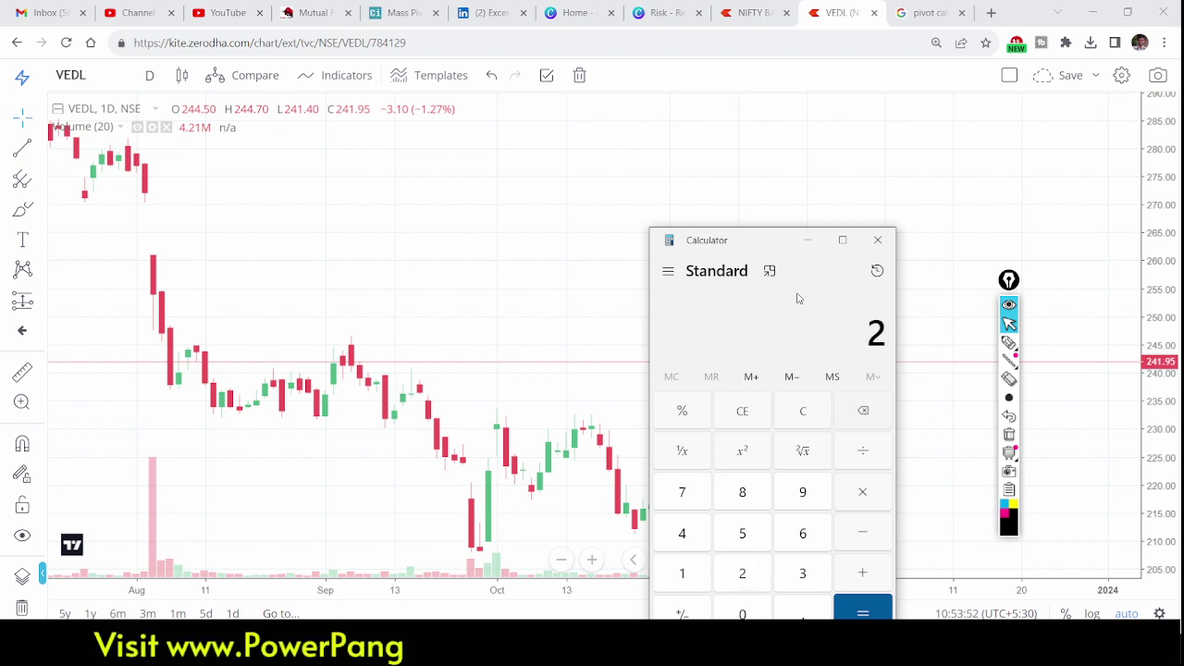
{"action": "type", "text": "10000 ÷ "}
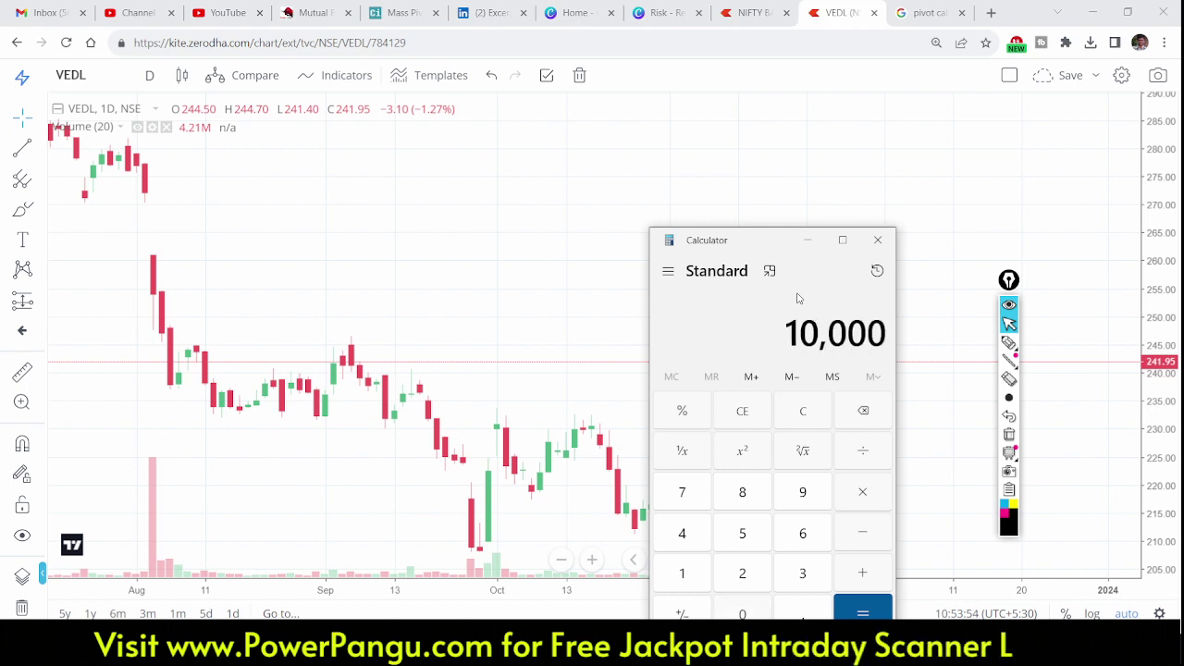
{"action": "type", "text": "2"}
{"action": "key", "text": "Return"}
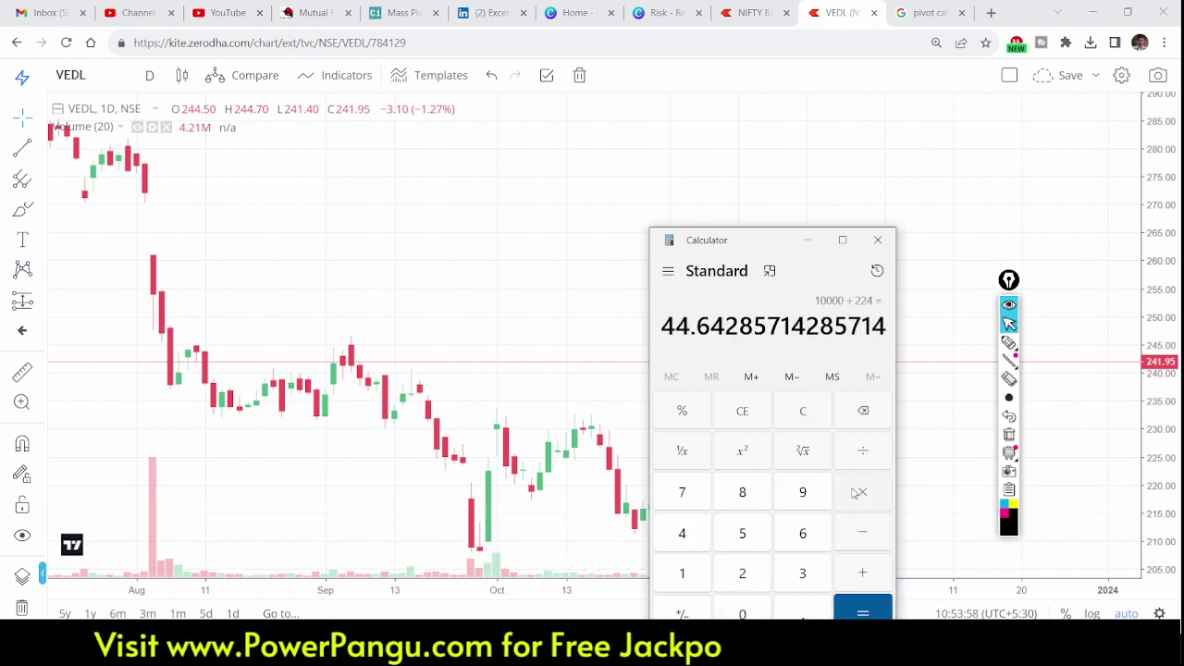
{"action": "left_click_drag", "start_coordinate": [740, 242], "coordinate": [289, 136]}
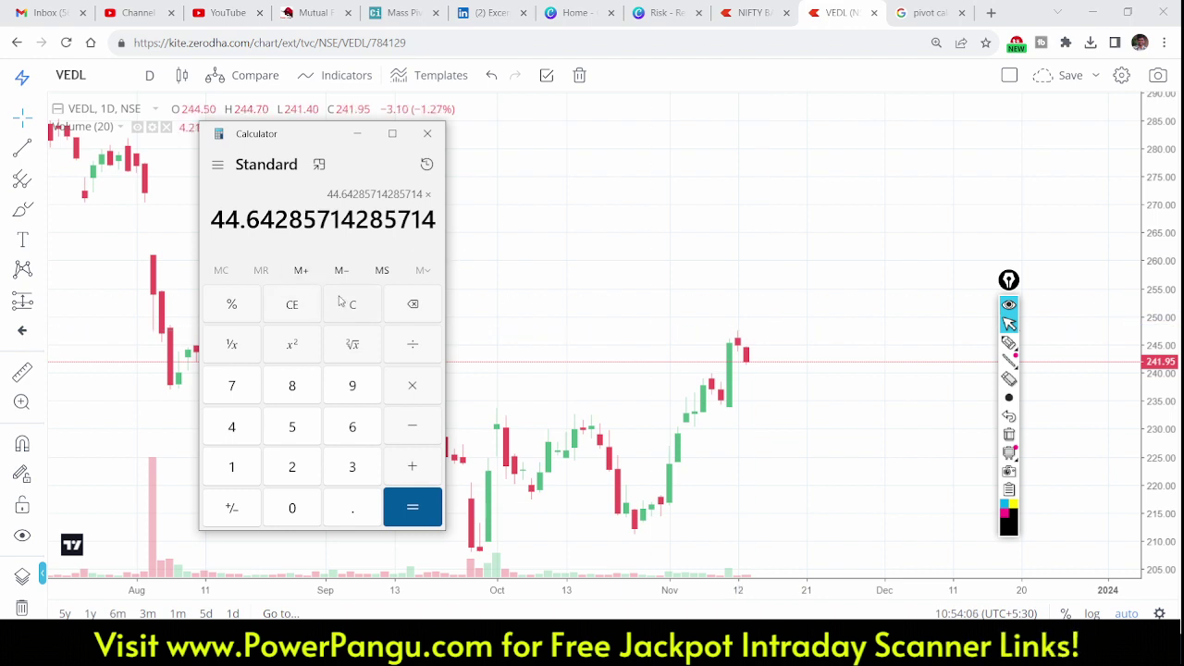
{"action": "type", "text": "20"}
{"action": "key", "text": "Return"}
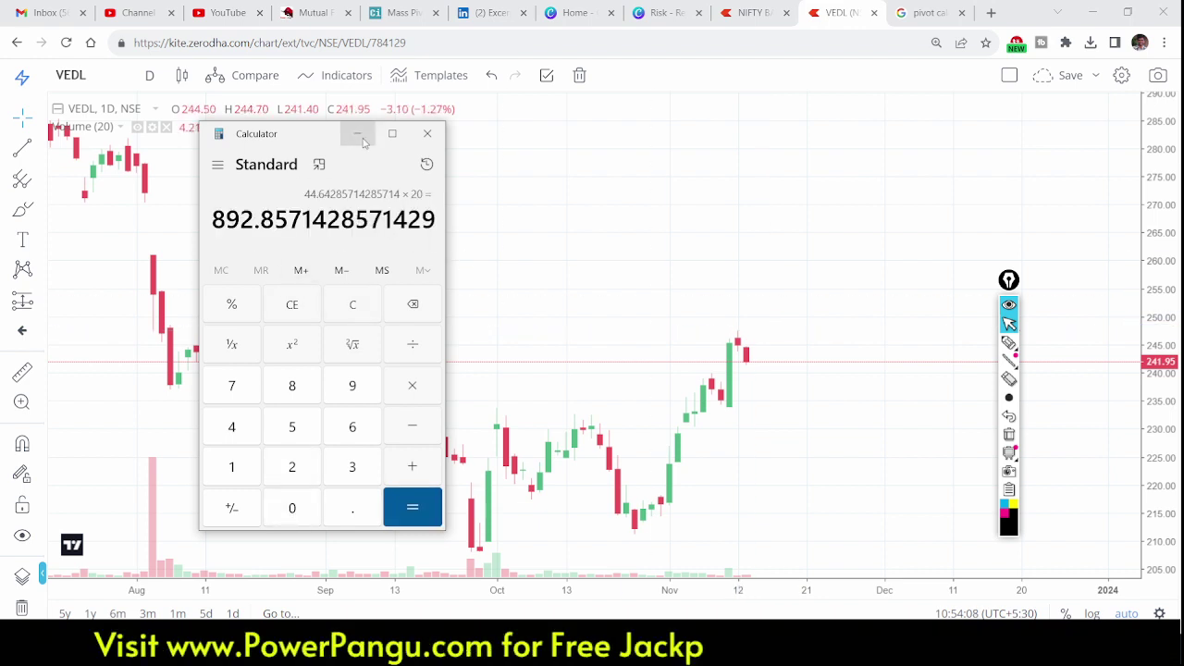
{"action": "left_click", "coordinate": [427, 133]}
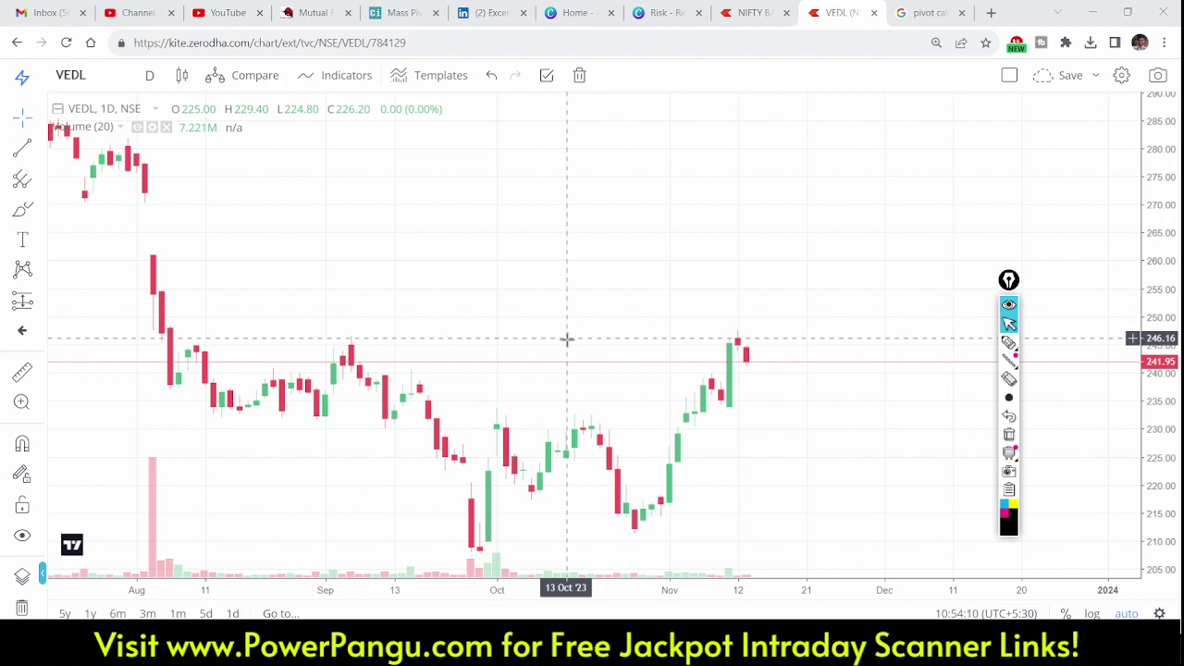